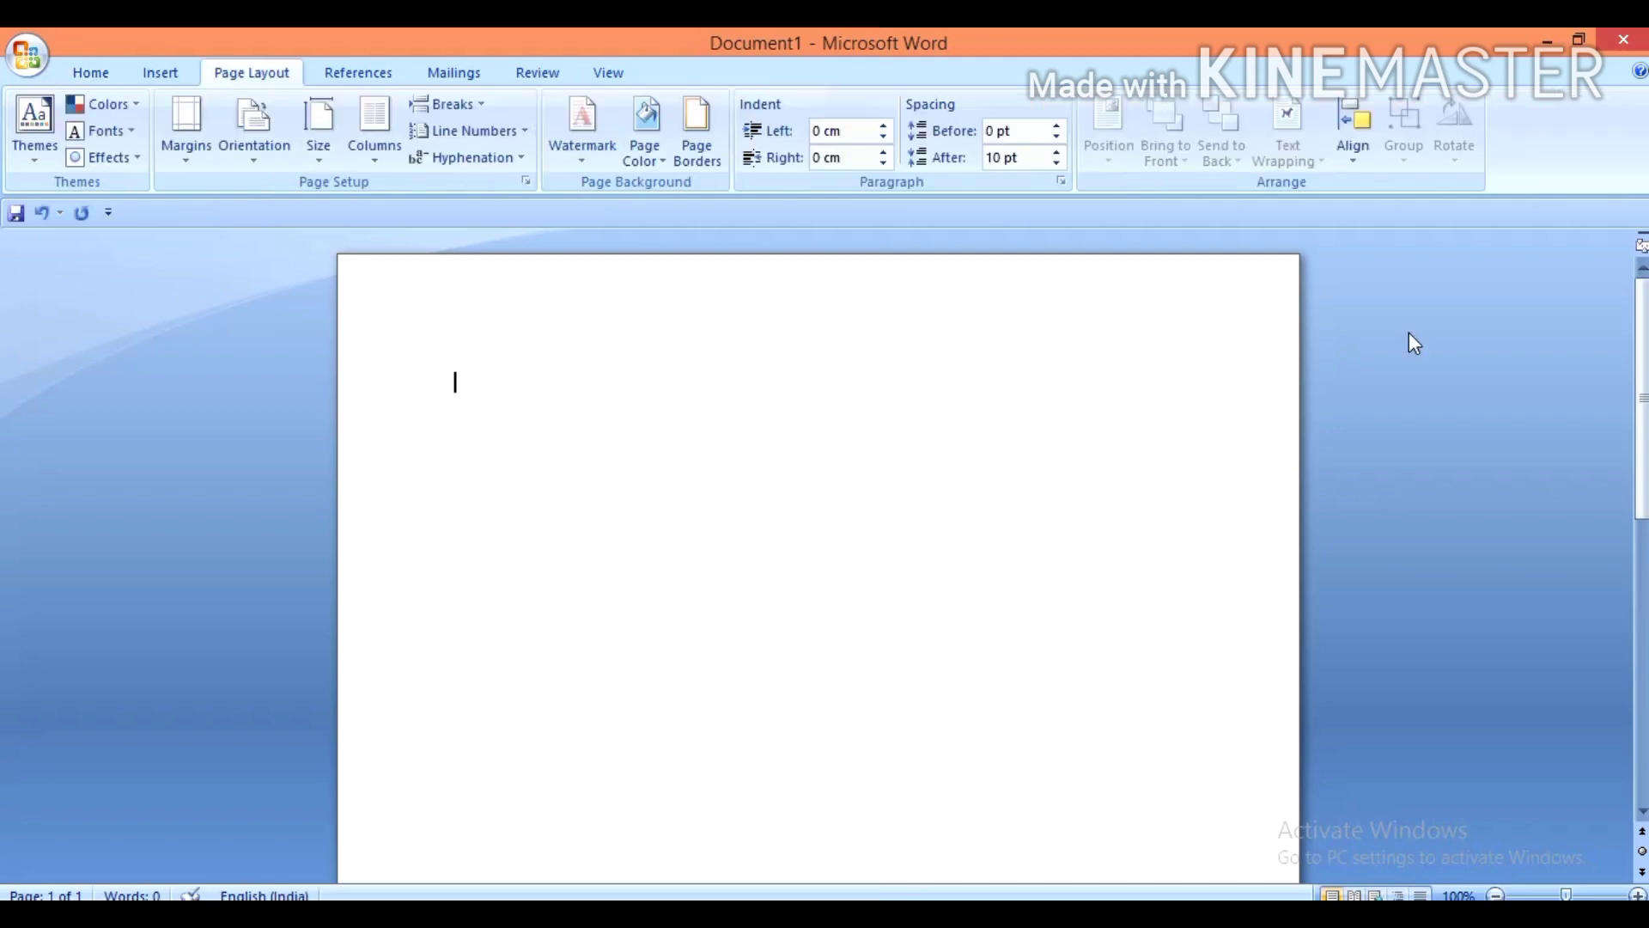
Step: Draw a rectangle across the top of the page, stretched to its left and top edges, about 21.03 cm wide and 3.07 cm high
click(178, 84)
click(365, 162)
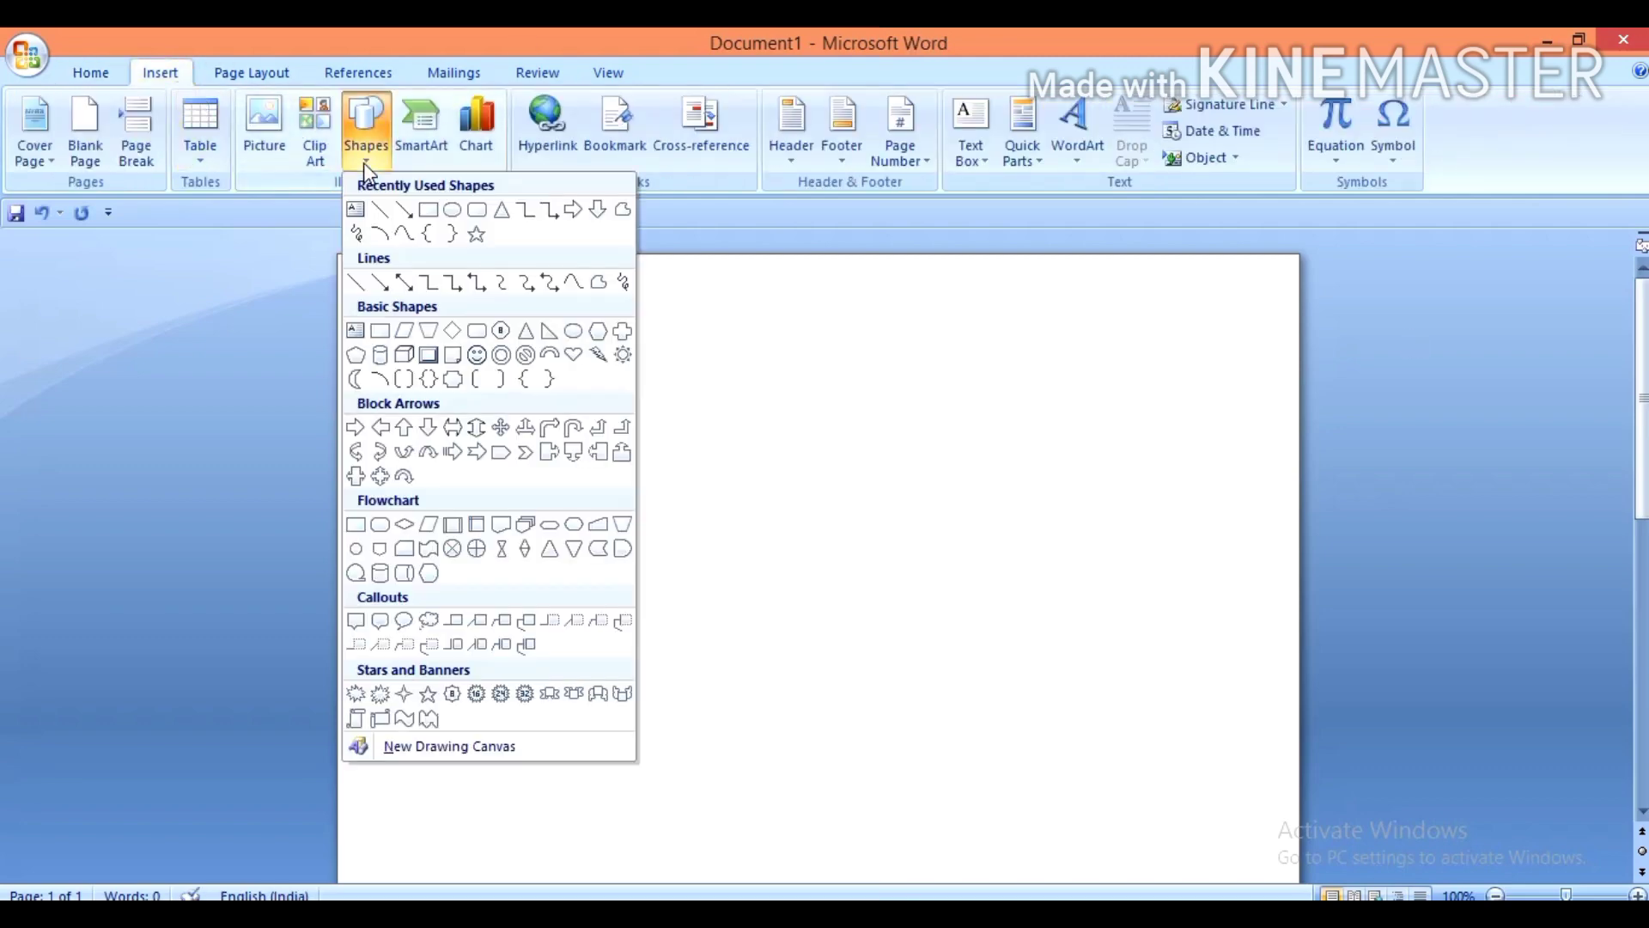
click(427, 210)
mouse_move(377, 291)
mouse_down()
mouse_move(401, 350)
mouse_move(718, 446)
mouse_move(1299, 396)
mouse_up()
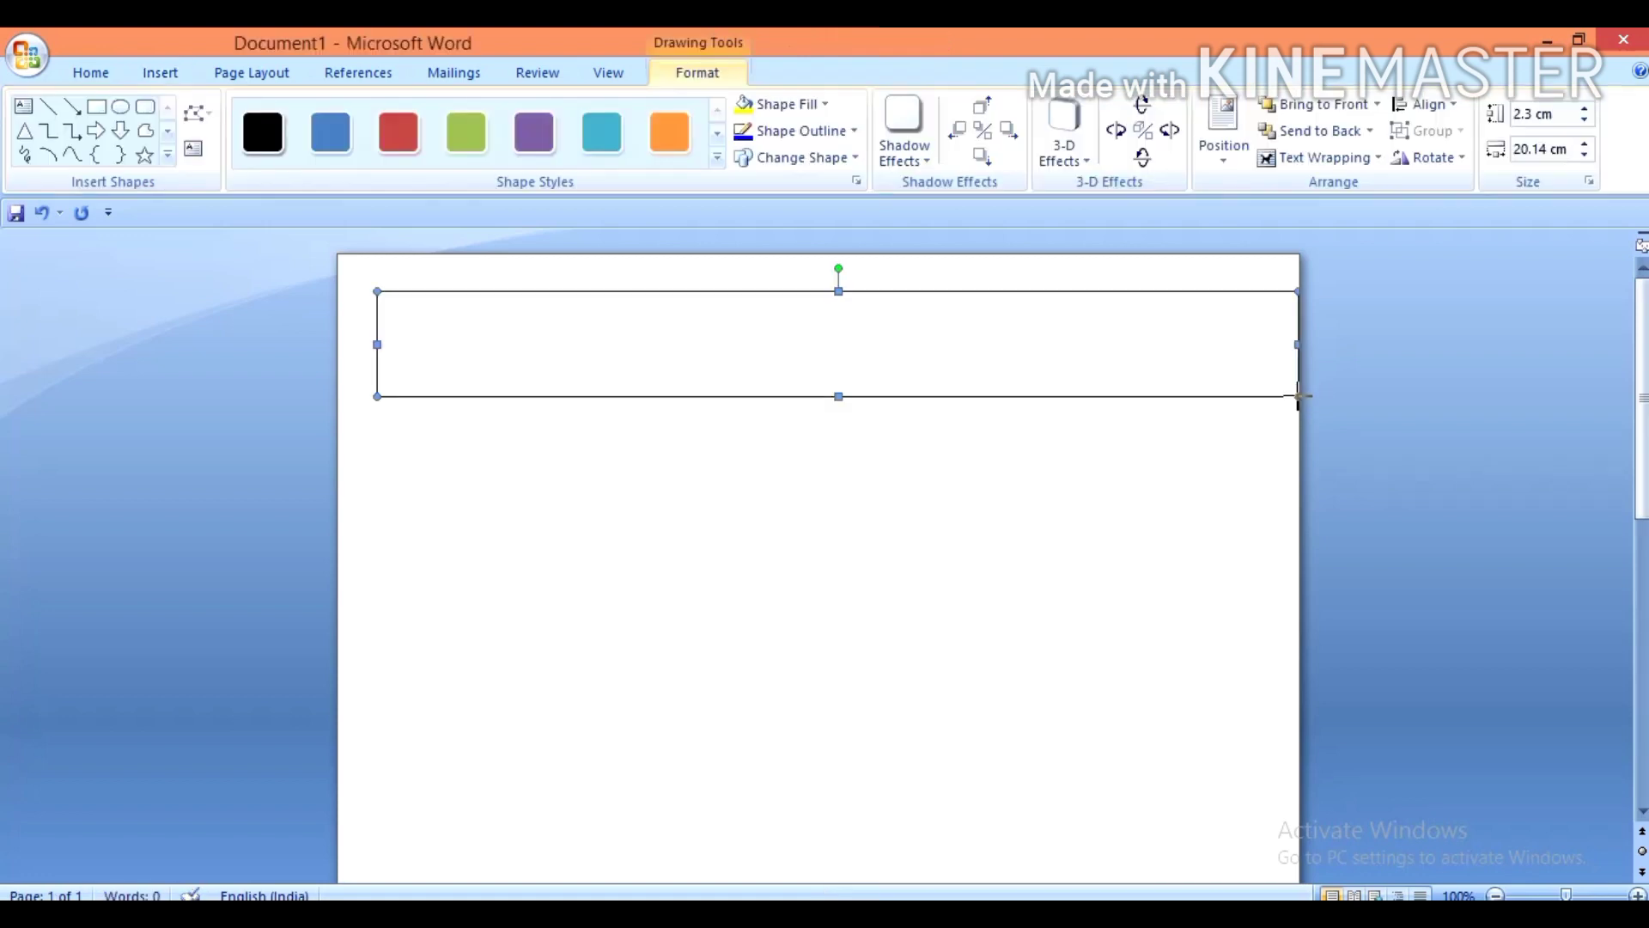
drag(383, 348, 335, 349)
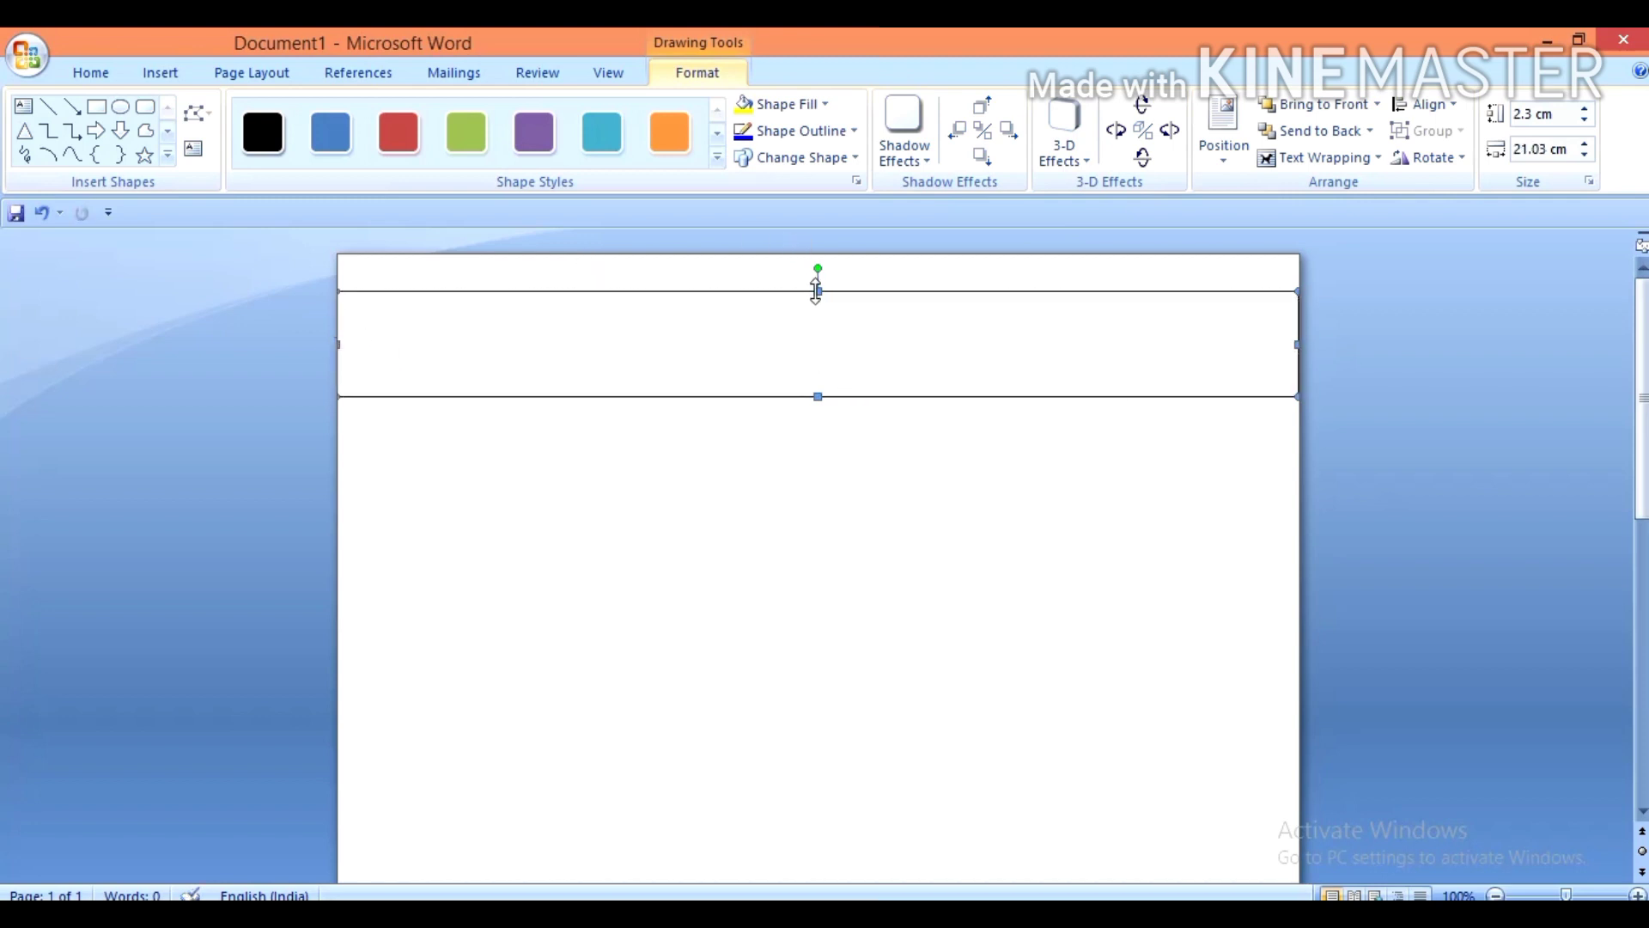
drag(818, 291, 817, 255)
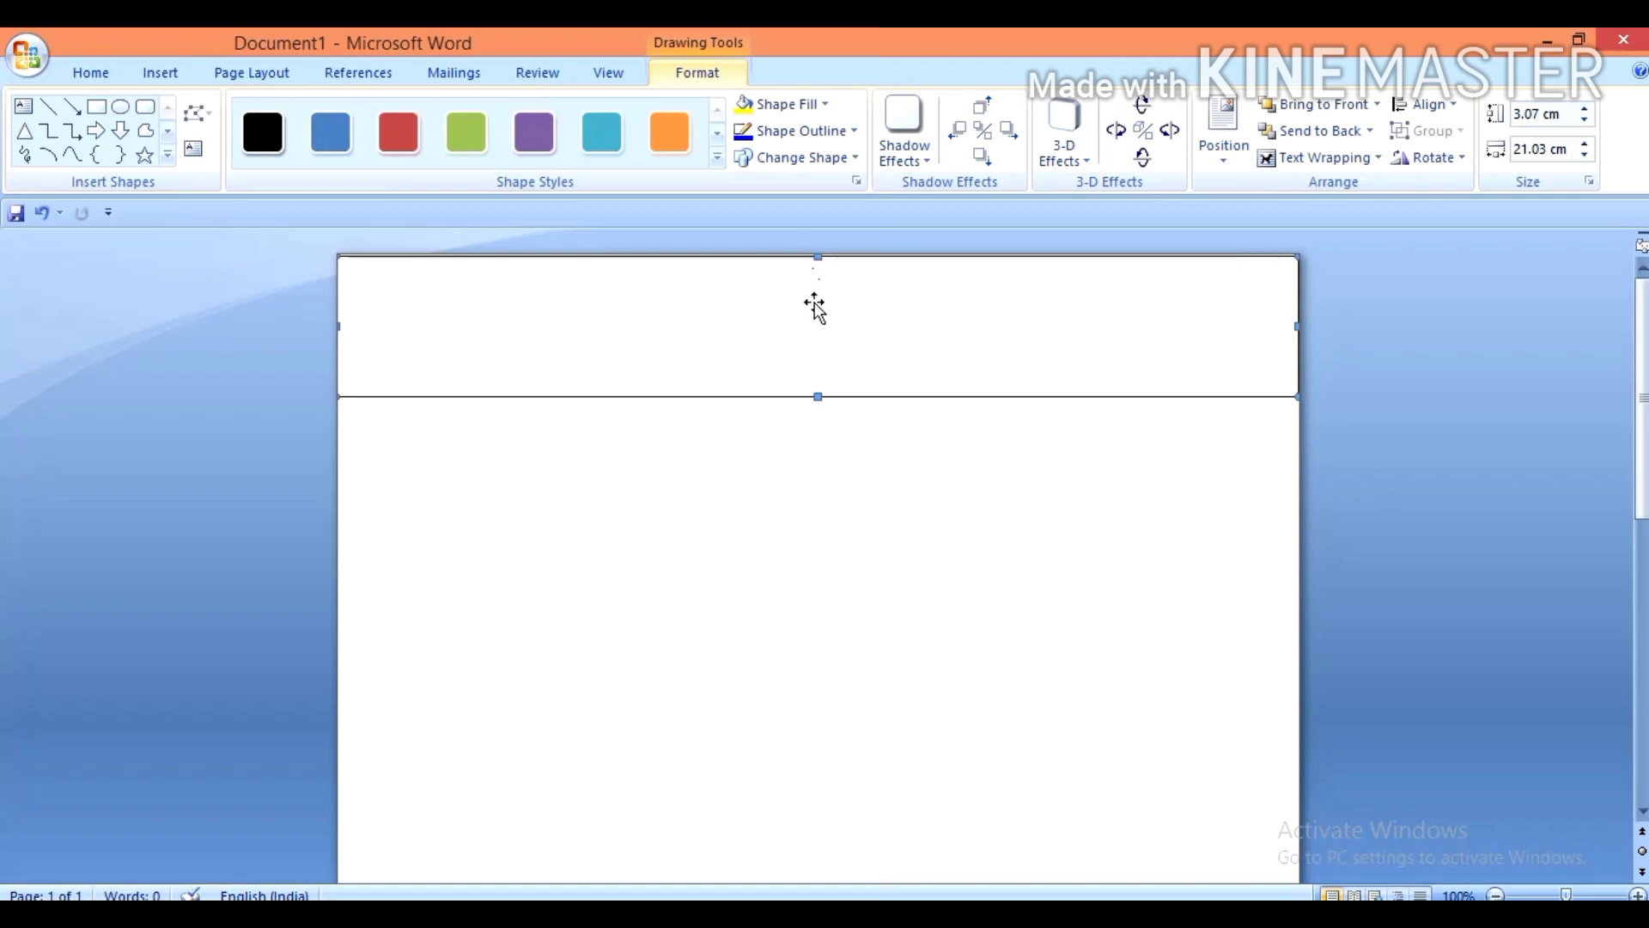
Step: Try to close the small gap between the rectangle's upper edge and the top of the page
drag(817, 254, 817, 250)
click(811, 522)
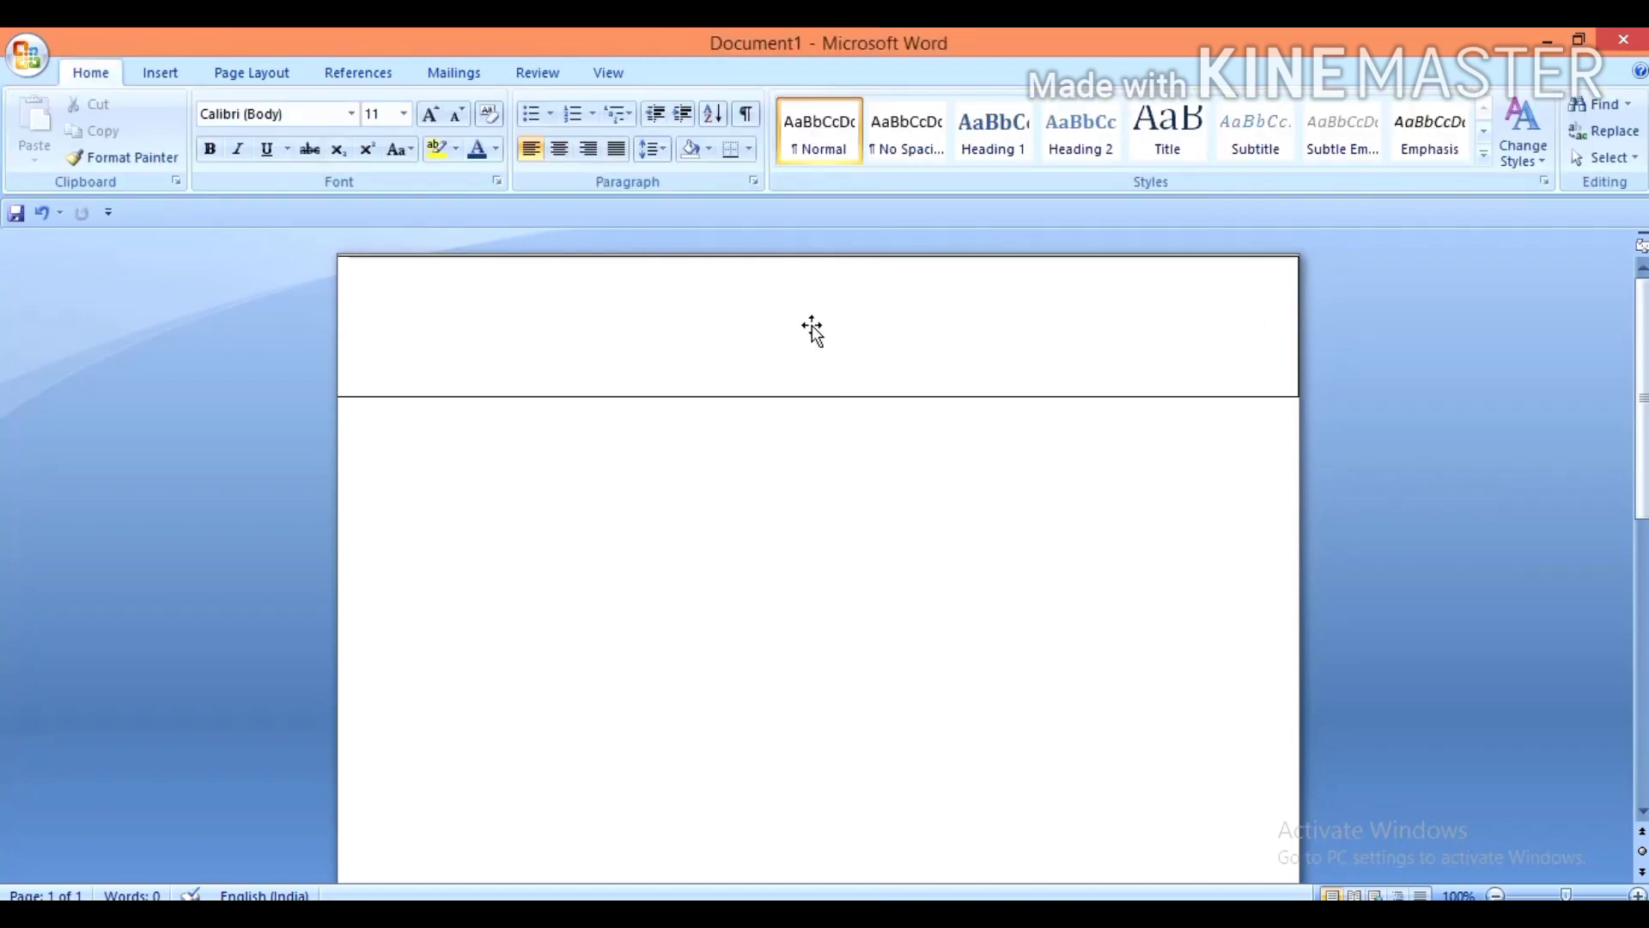
click(812, 331)
drag(816, 258, 817, 255)
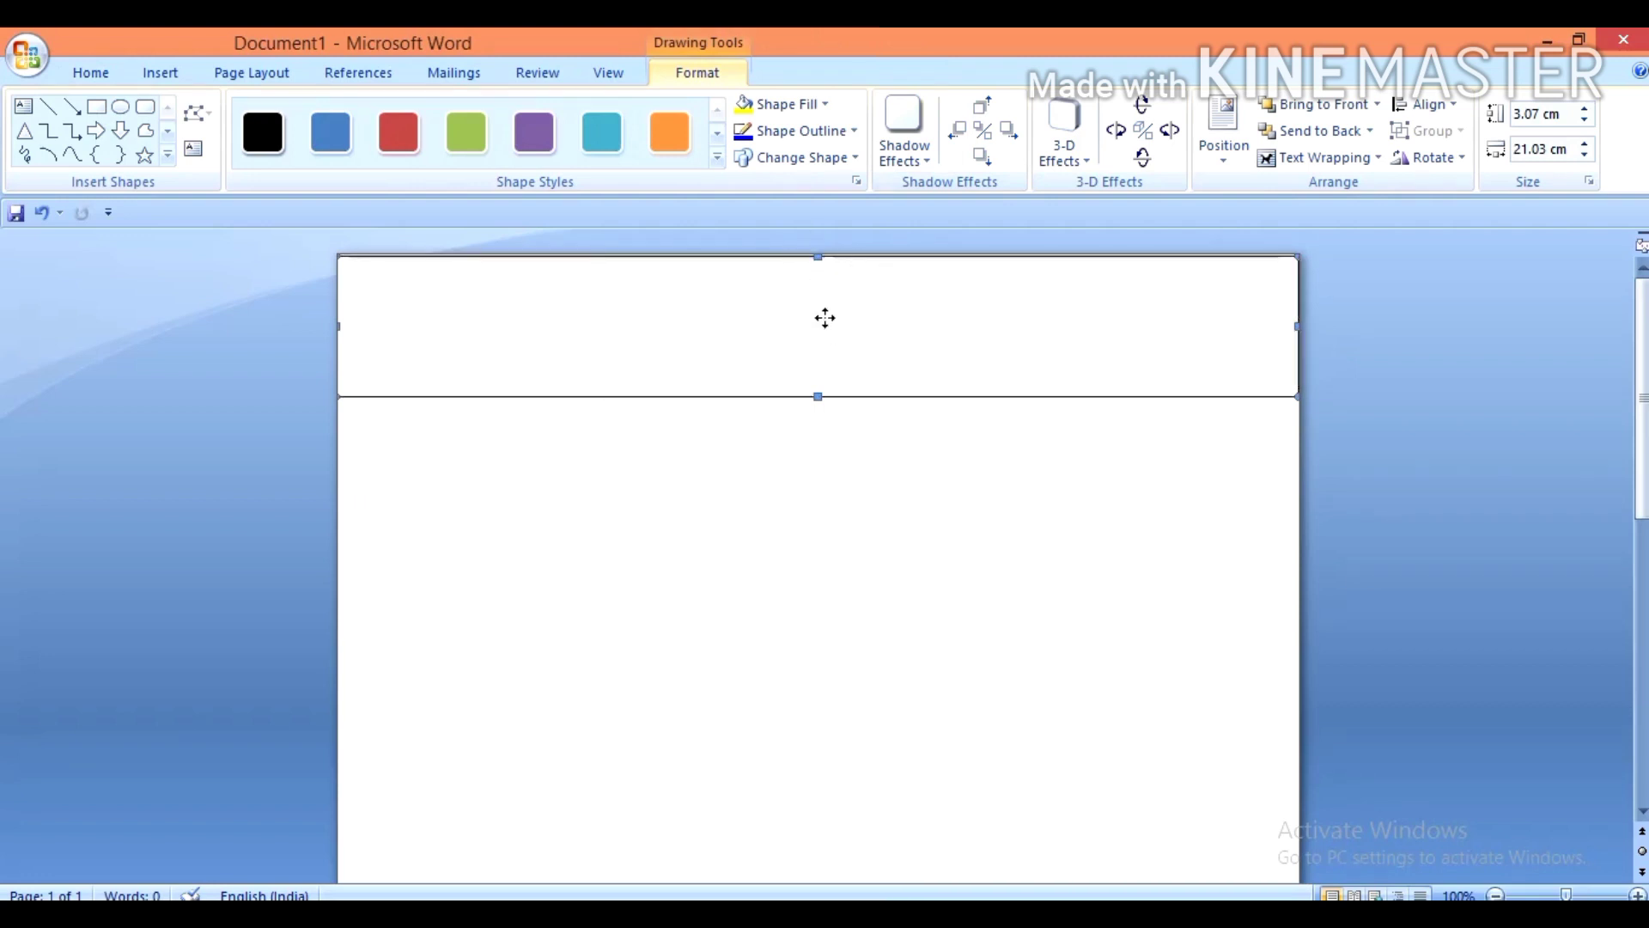
drag(824, 318, 831, 355)
click(835, 632)
click(911, 352)
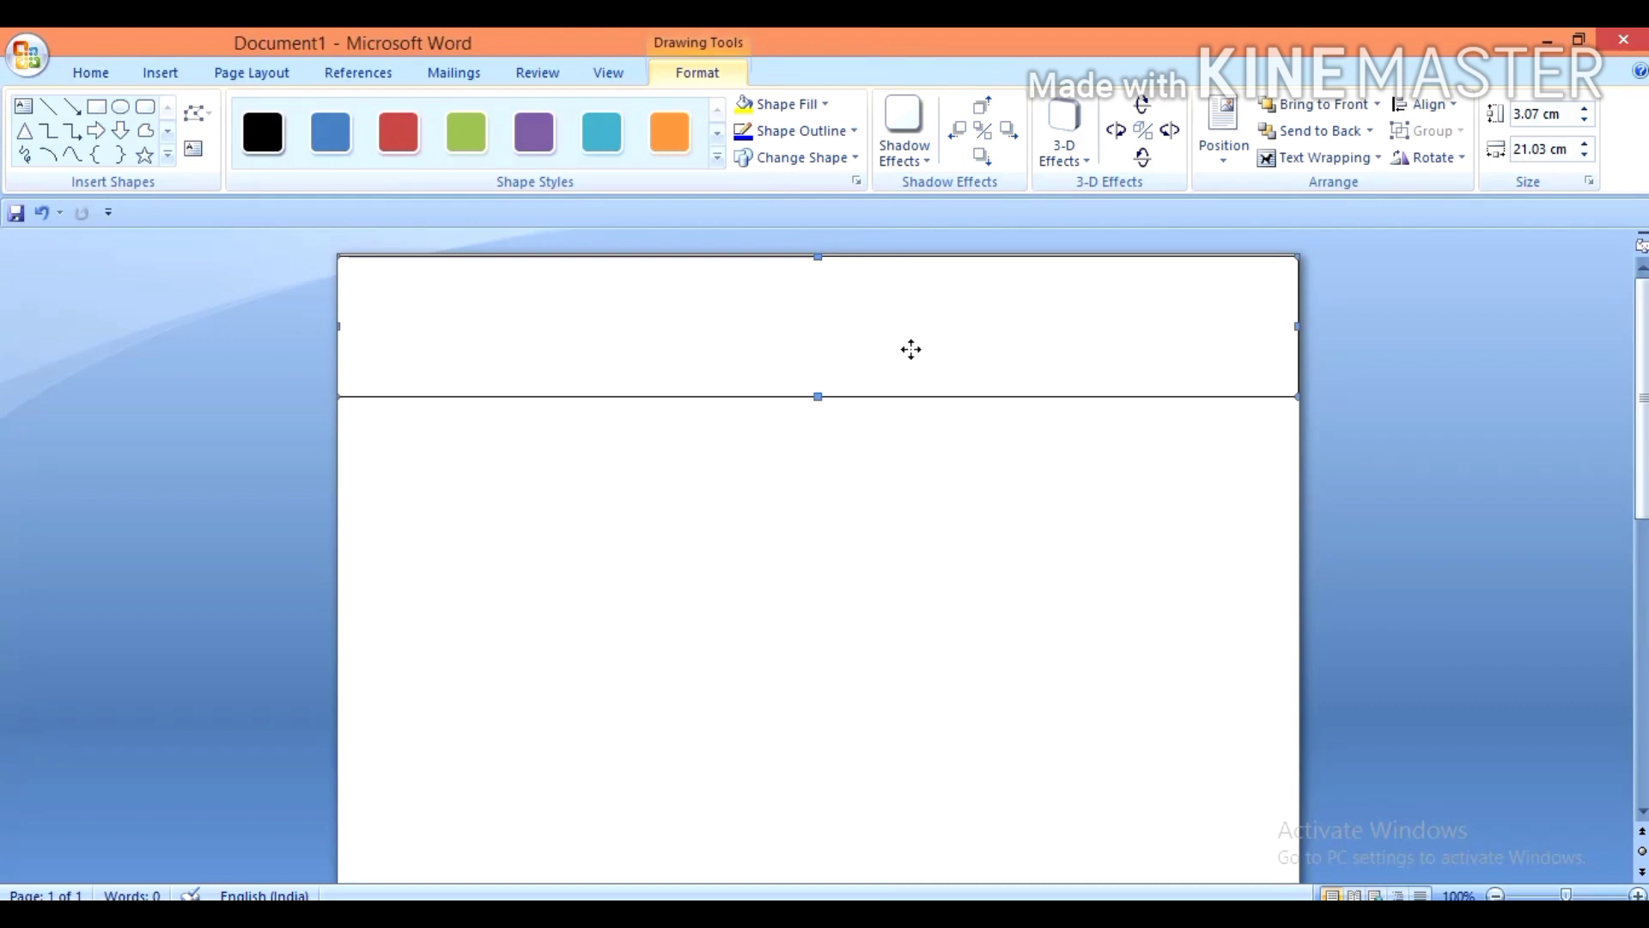
right_click(910, 350)
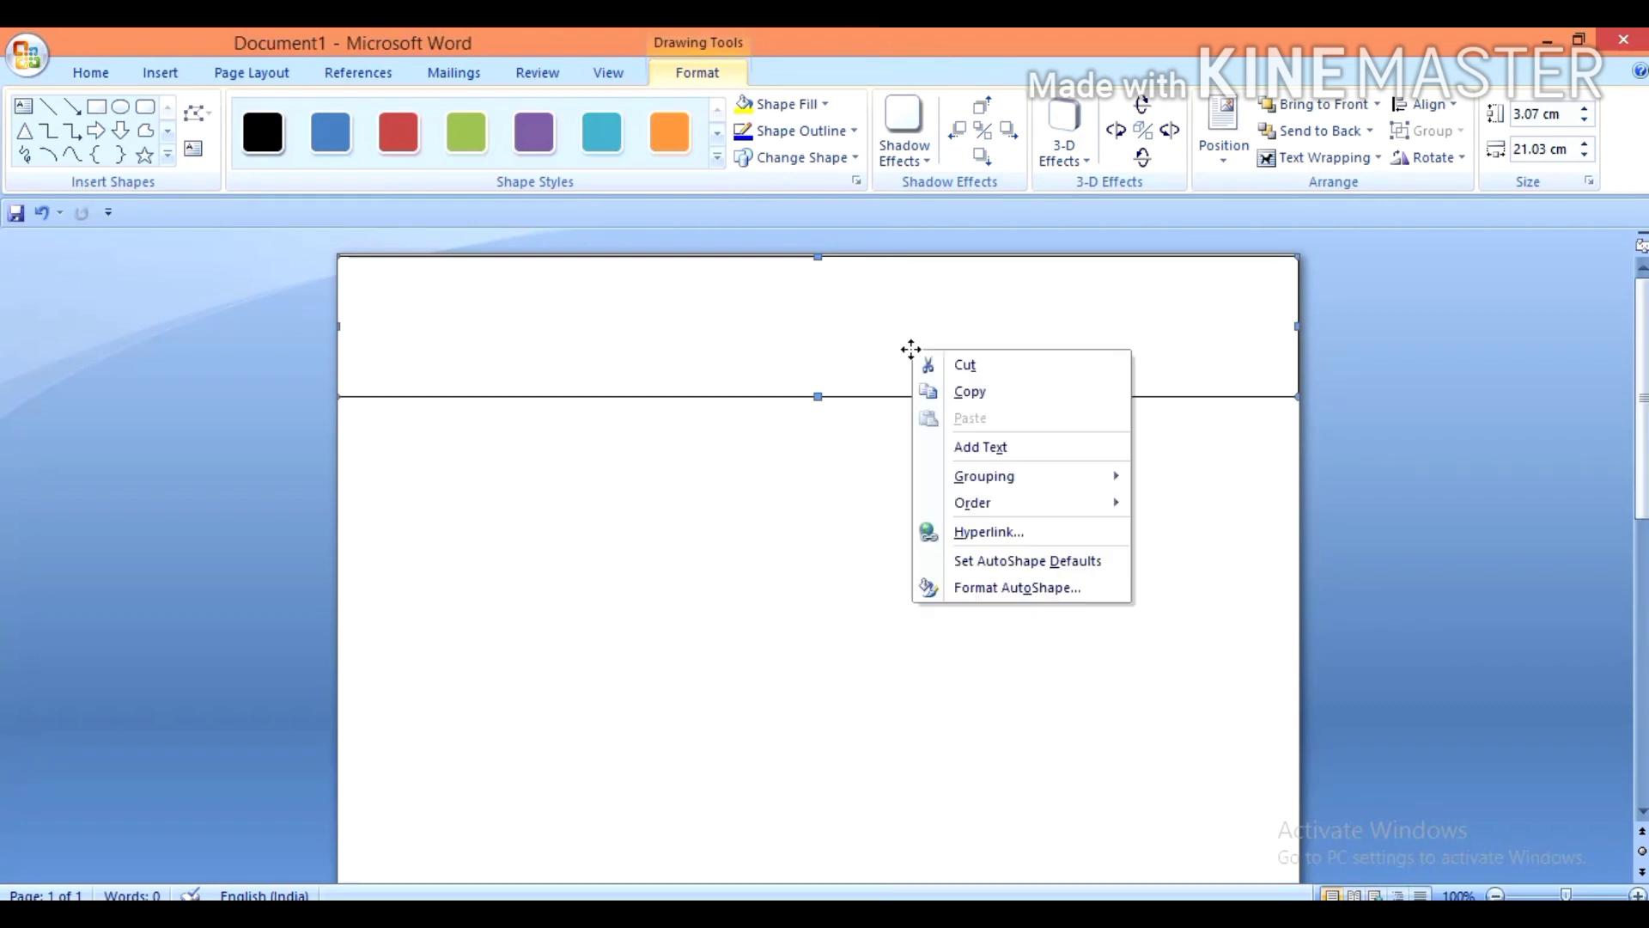
click(1007, 586)
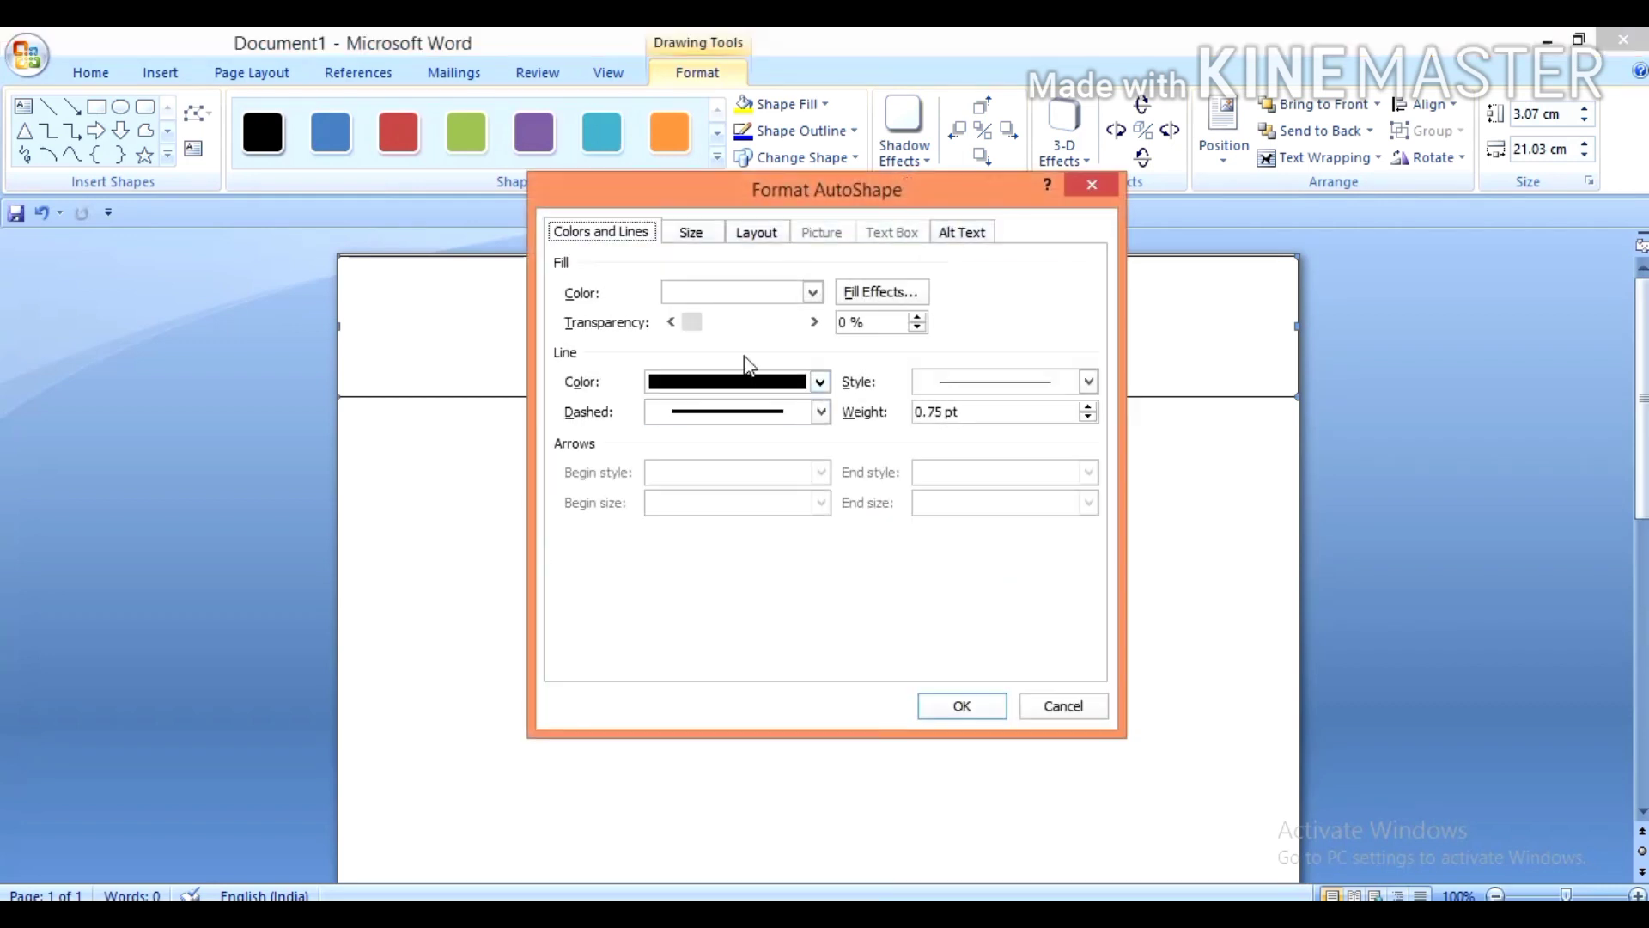
click(1089, 186)
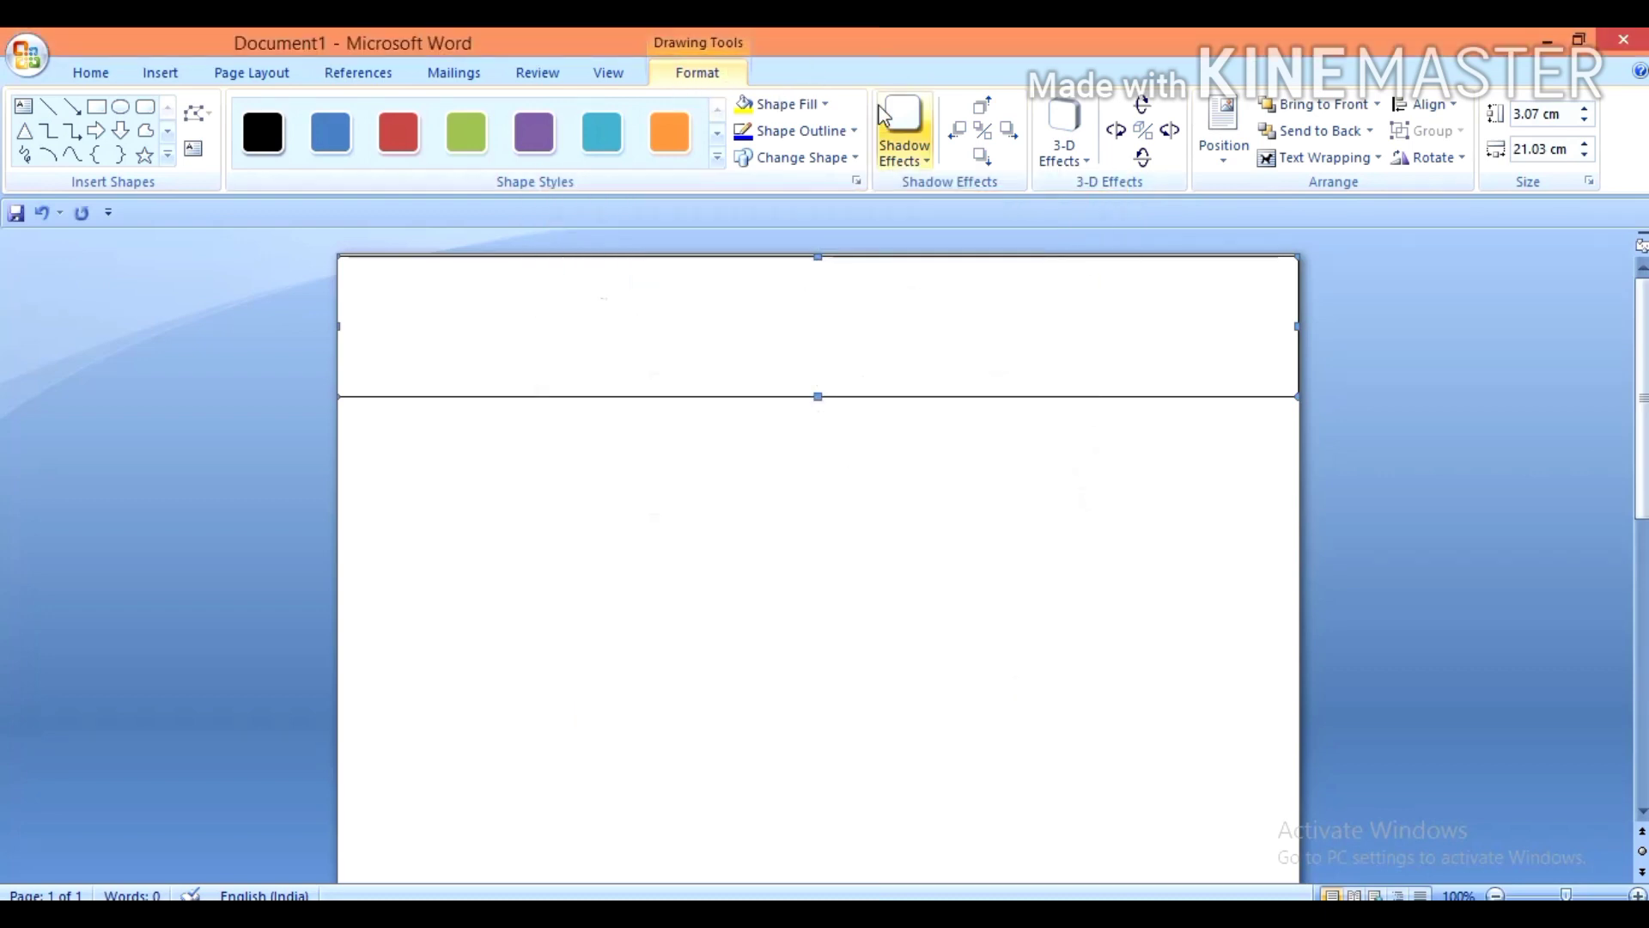
Step: Fill the rectangle with the darkest shade of the dark blue theme color
click(827, 105)
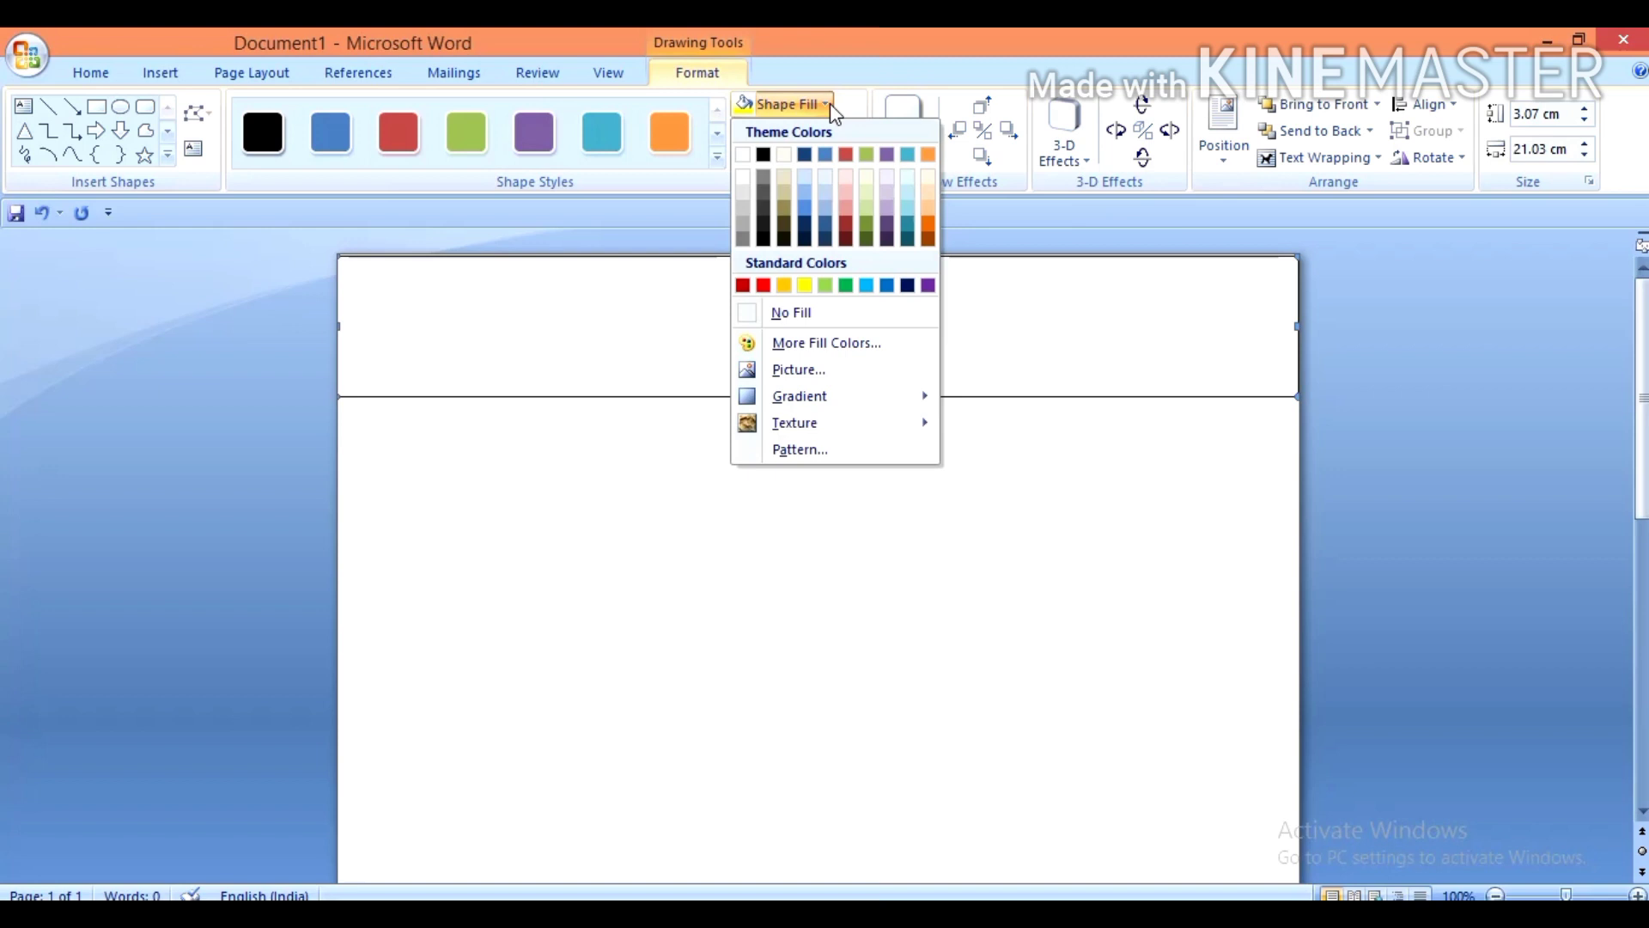
click(807, 243)
click(834, 486)
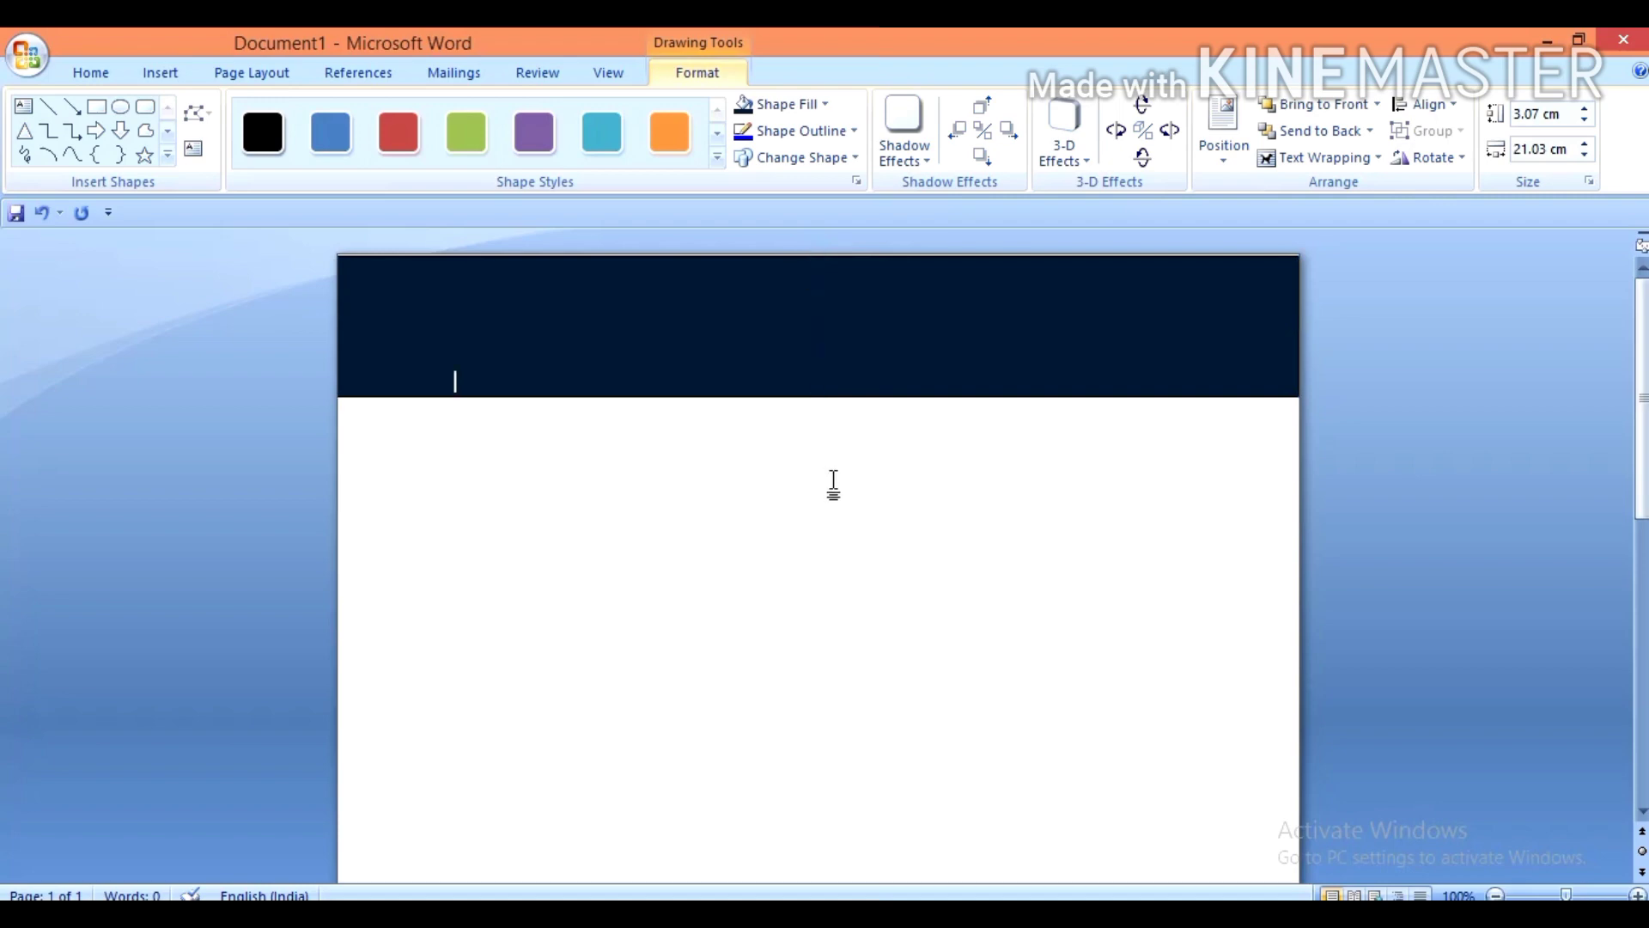
Step: Stretch the dark blue banner's upper edge to the very top of the page, making it about 3.23 cm high
click(835, 371)
drag(818, 255, 818, 249)
click(774, 629)
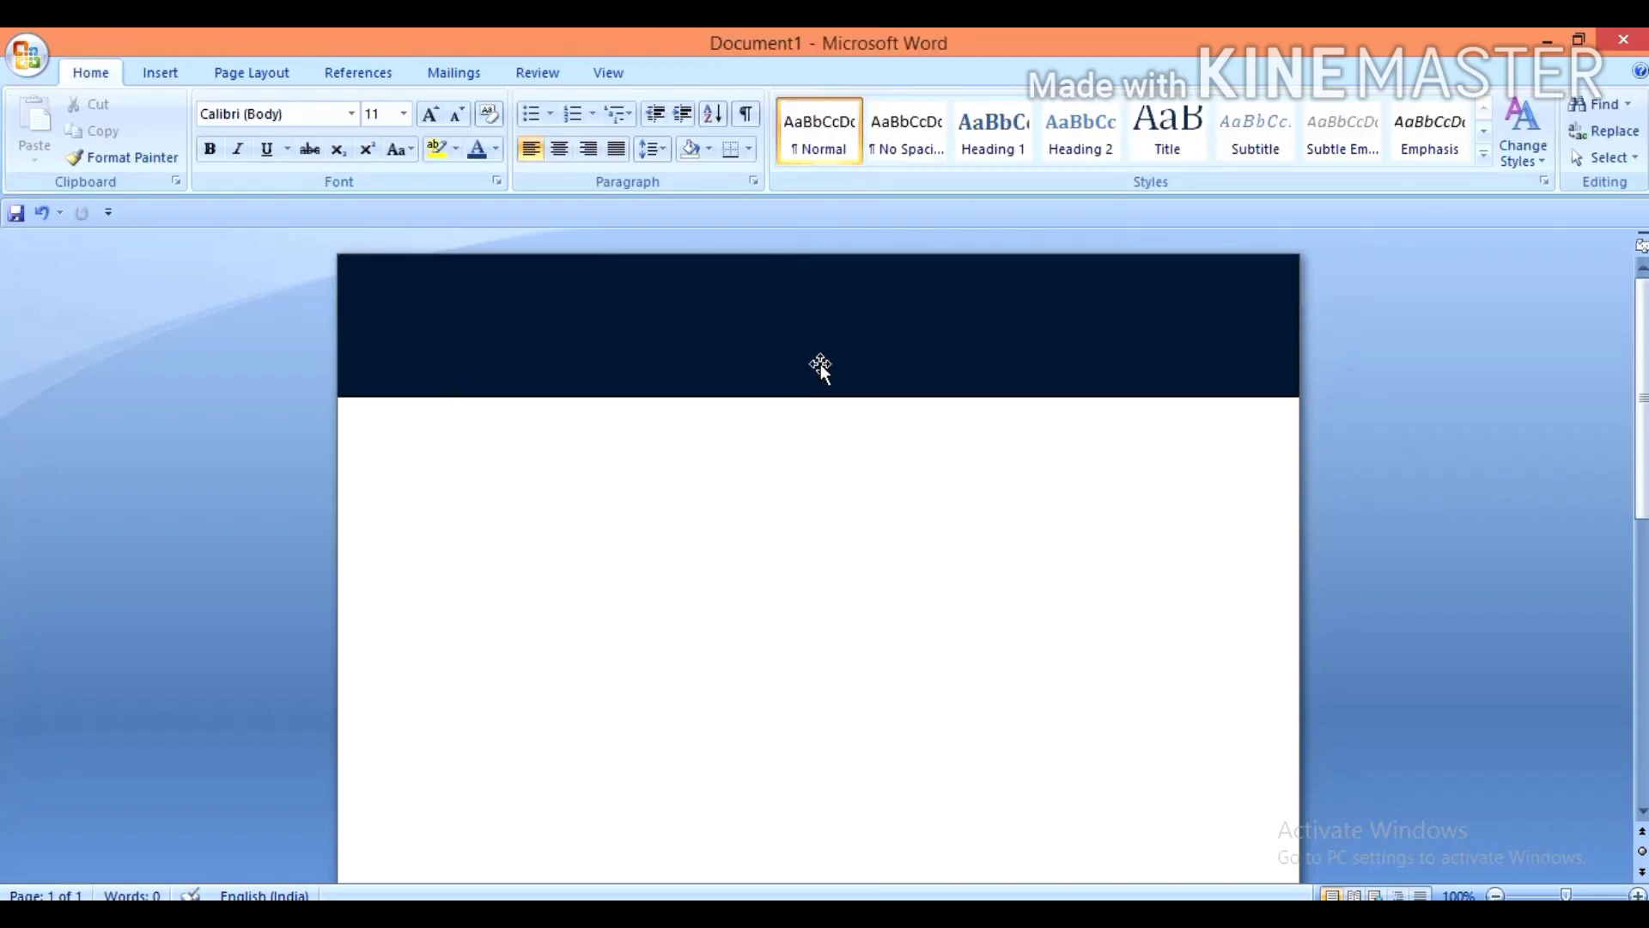
Step: Add text to the dark blue banner and enter the person's full name
right_click(662, 356)
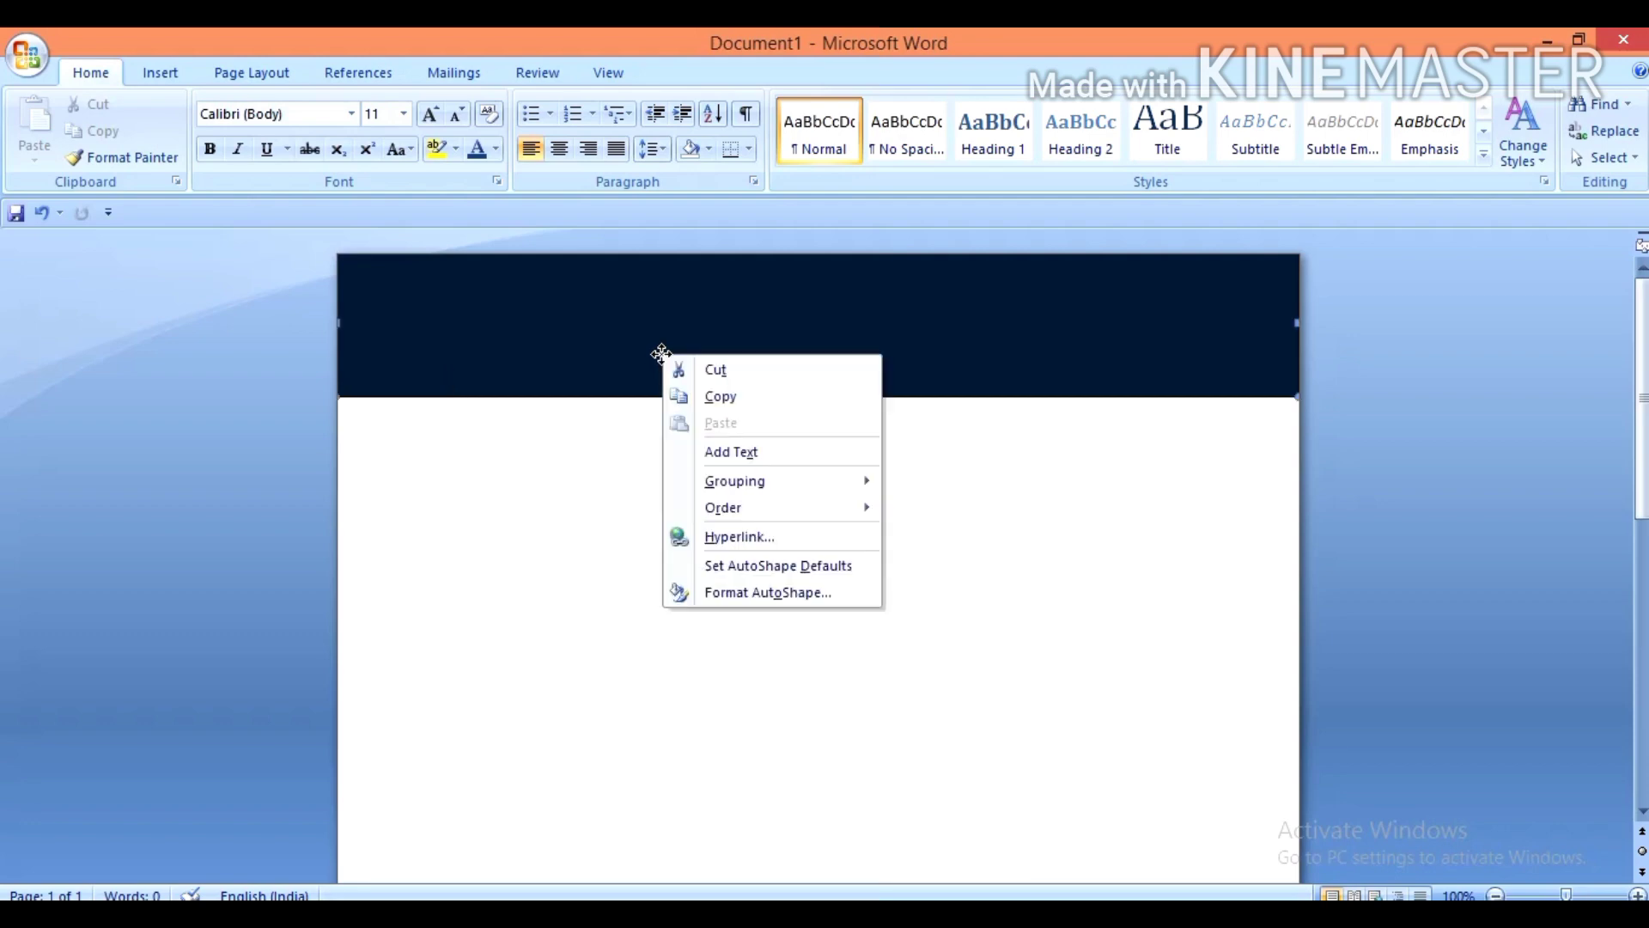
click(752, 452)
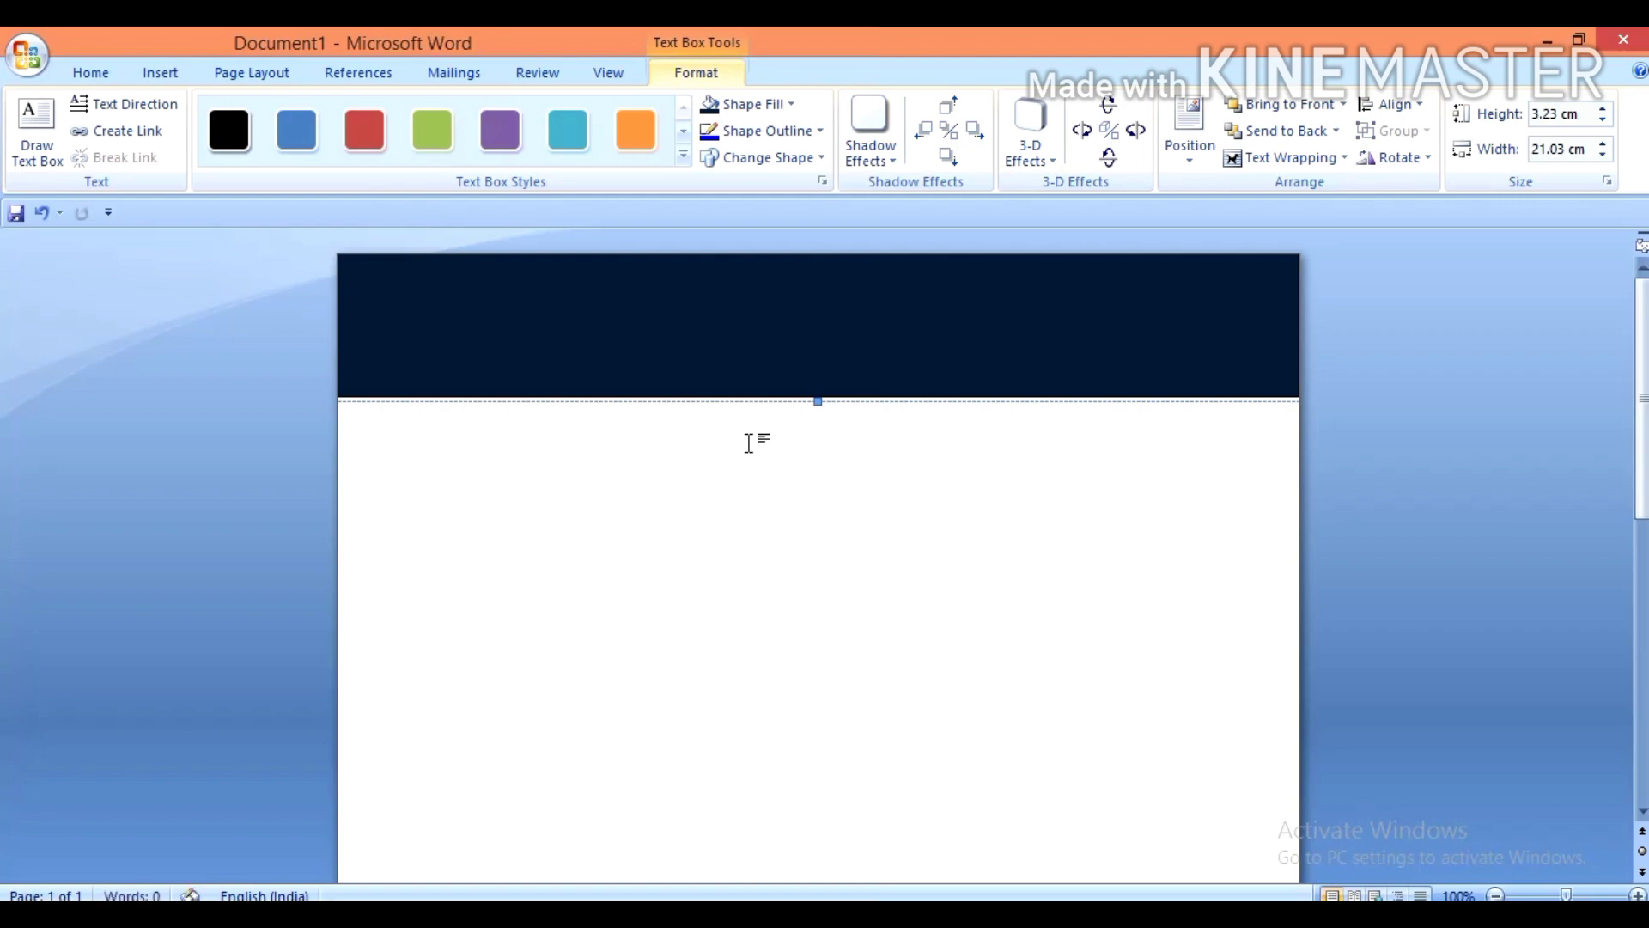
text(E Balagurusamy)
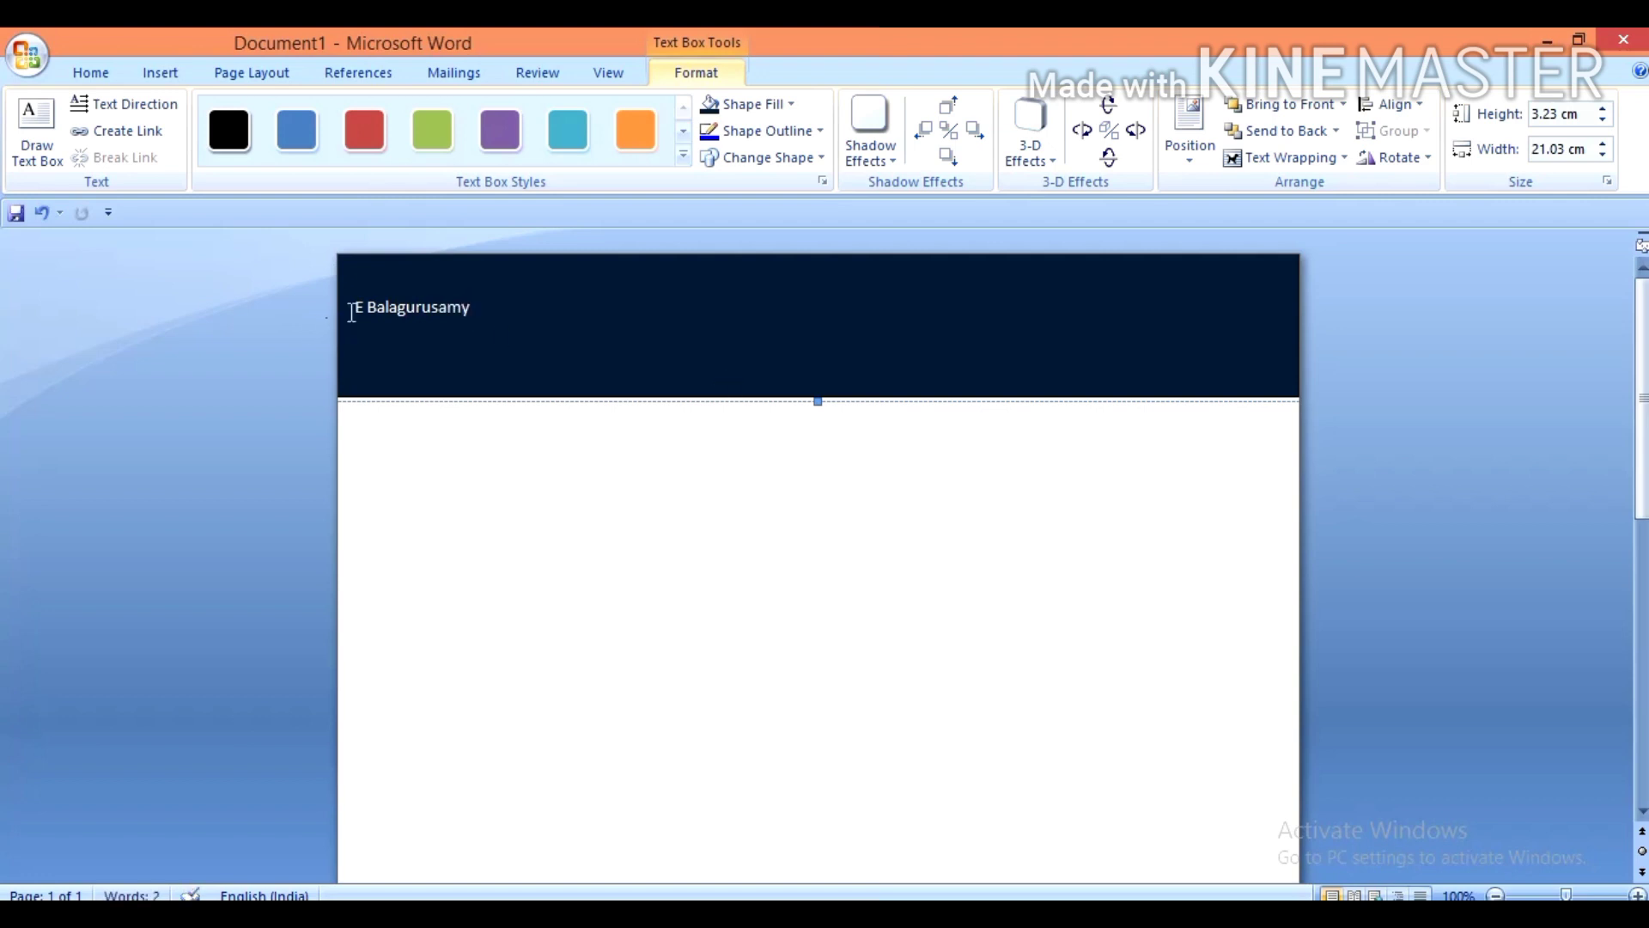
Step: Format the name in the banner as Times New Roman at size 28
drag(352, 312, 431, 310)
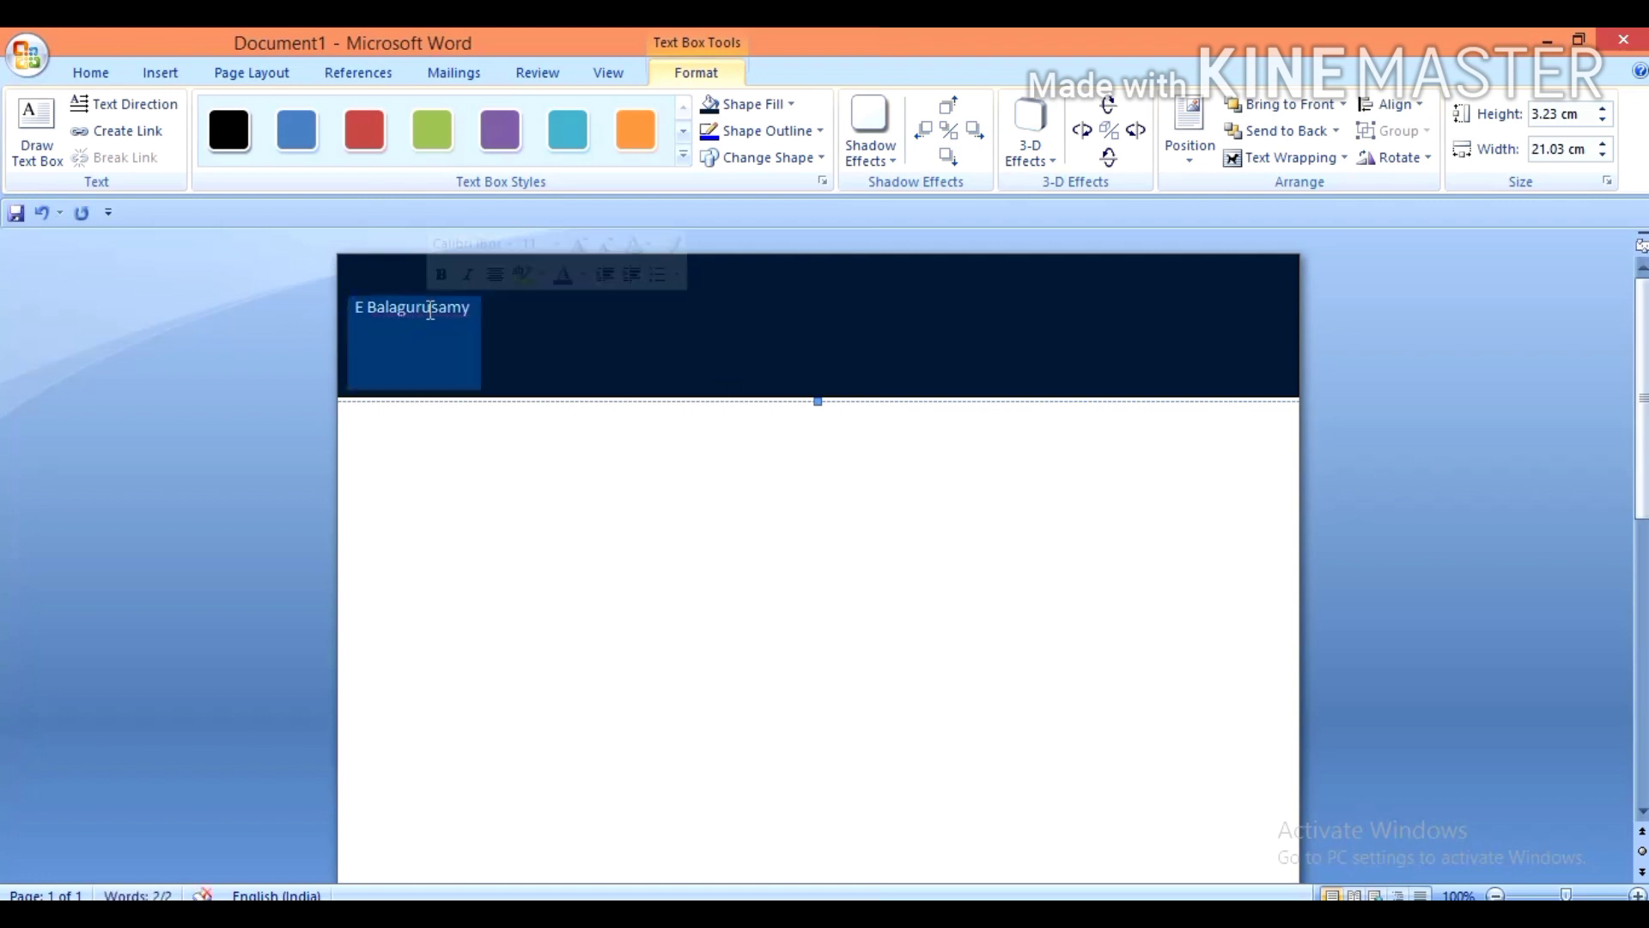
click(103, 69)
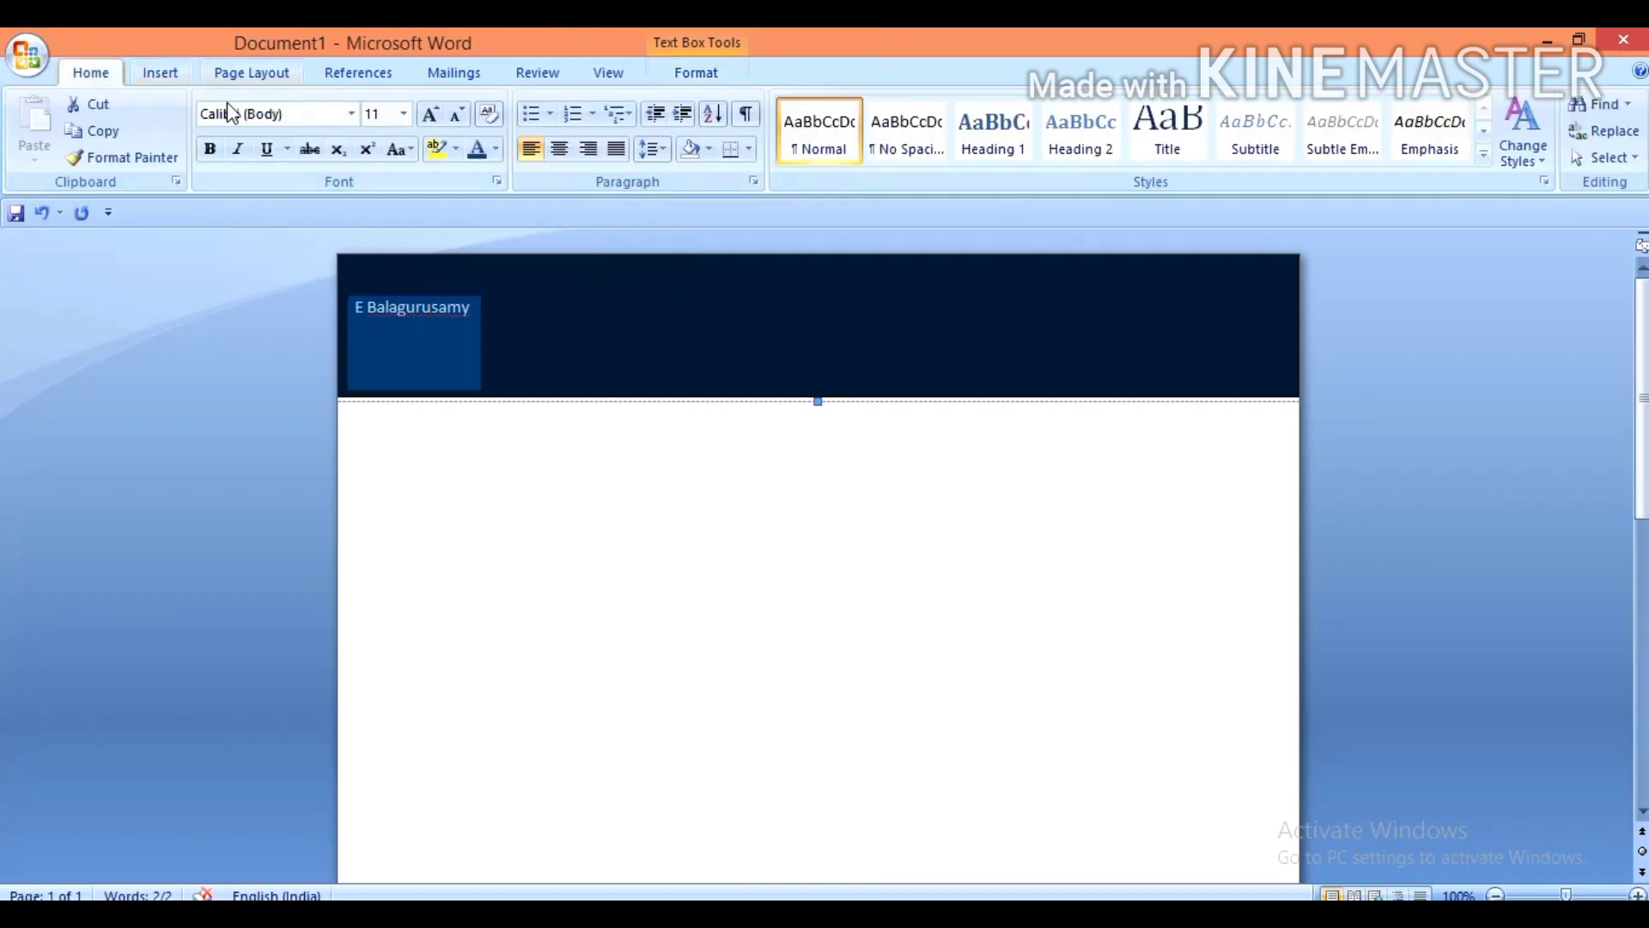
click(351, 114)
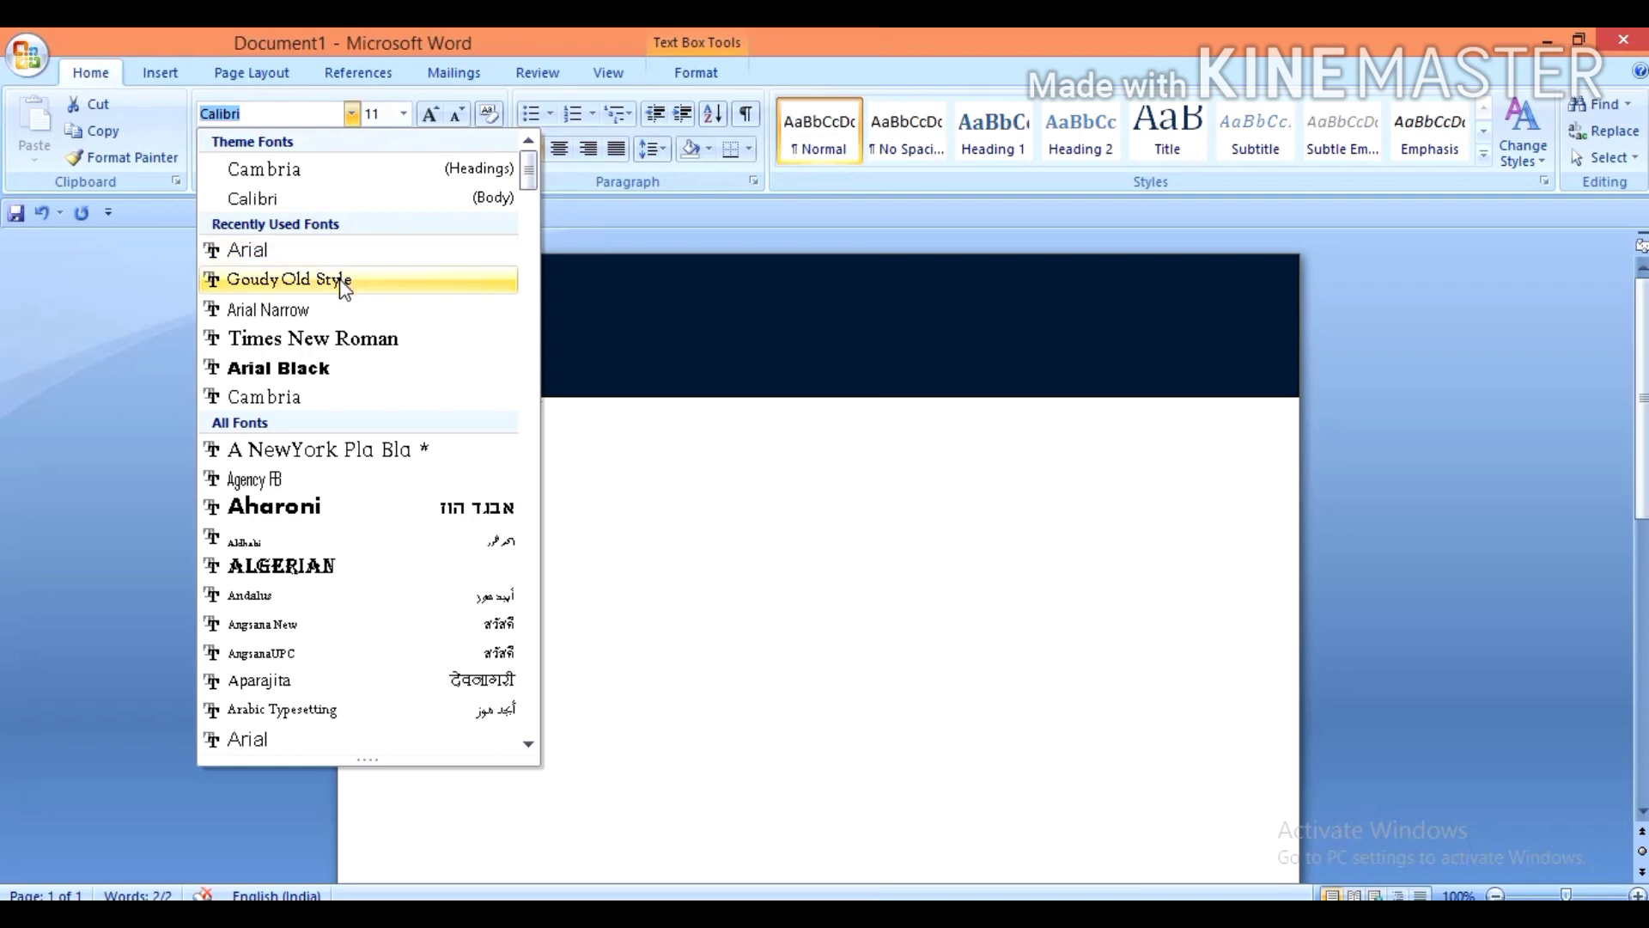
click(330, 339)
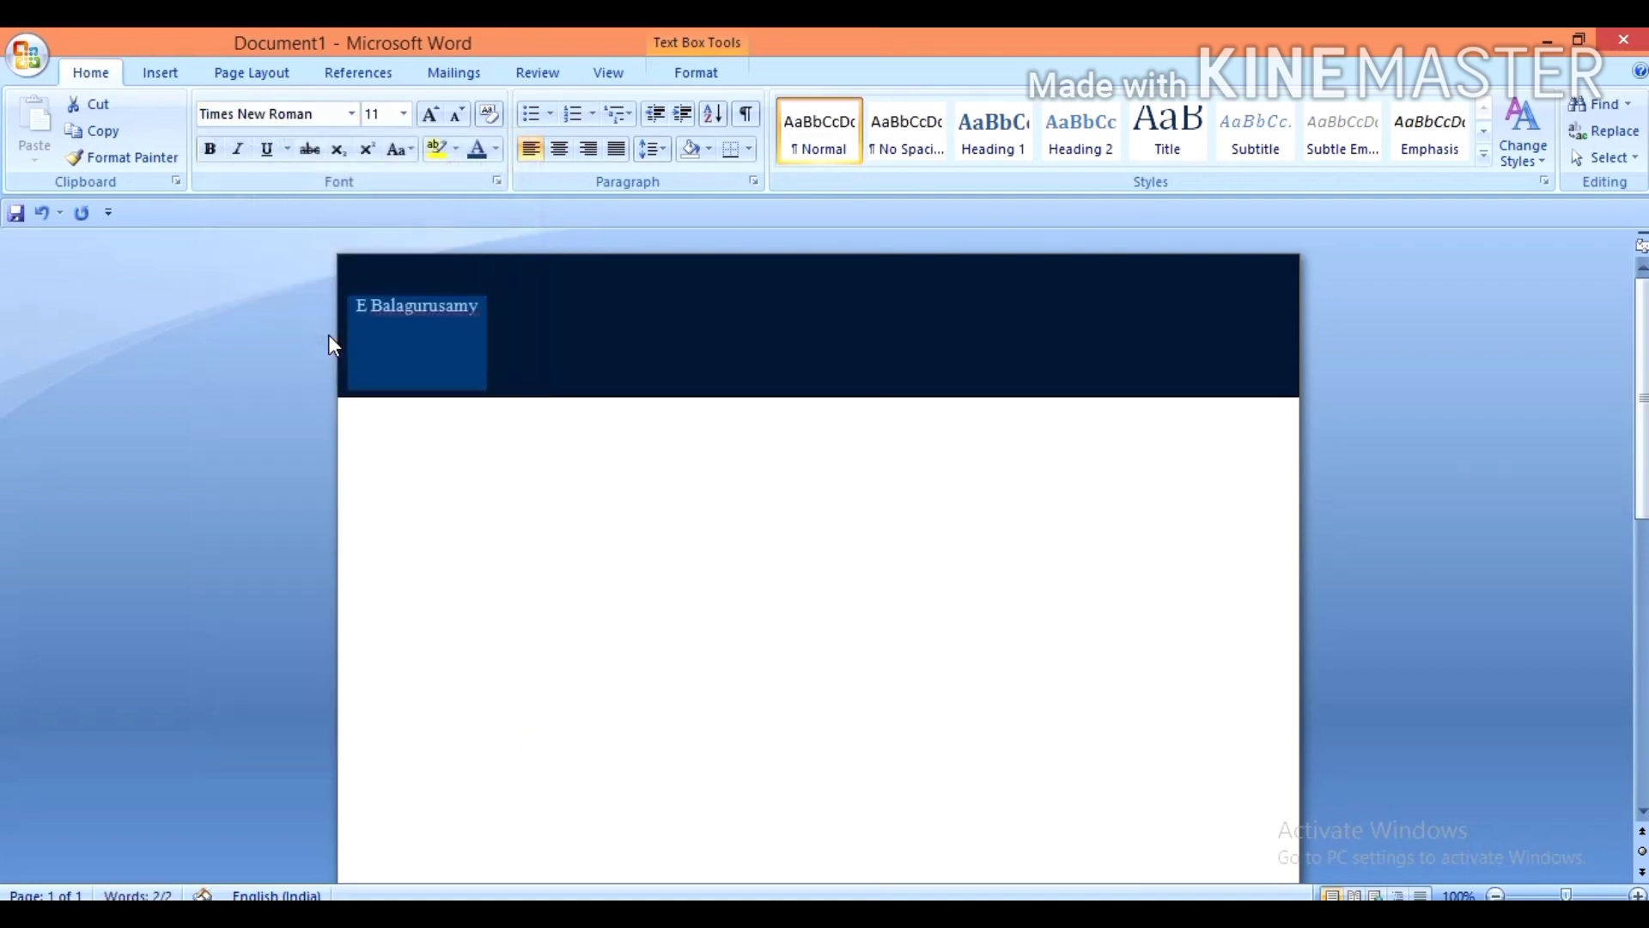
click(403, 113)
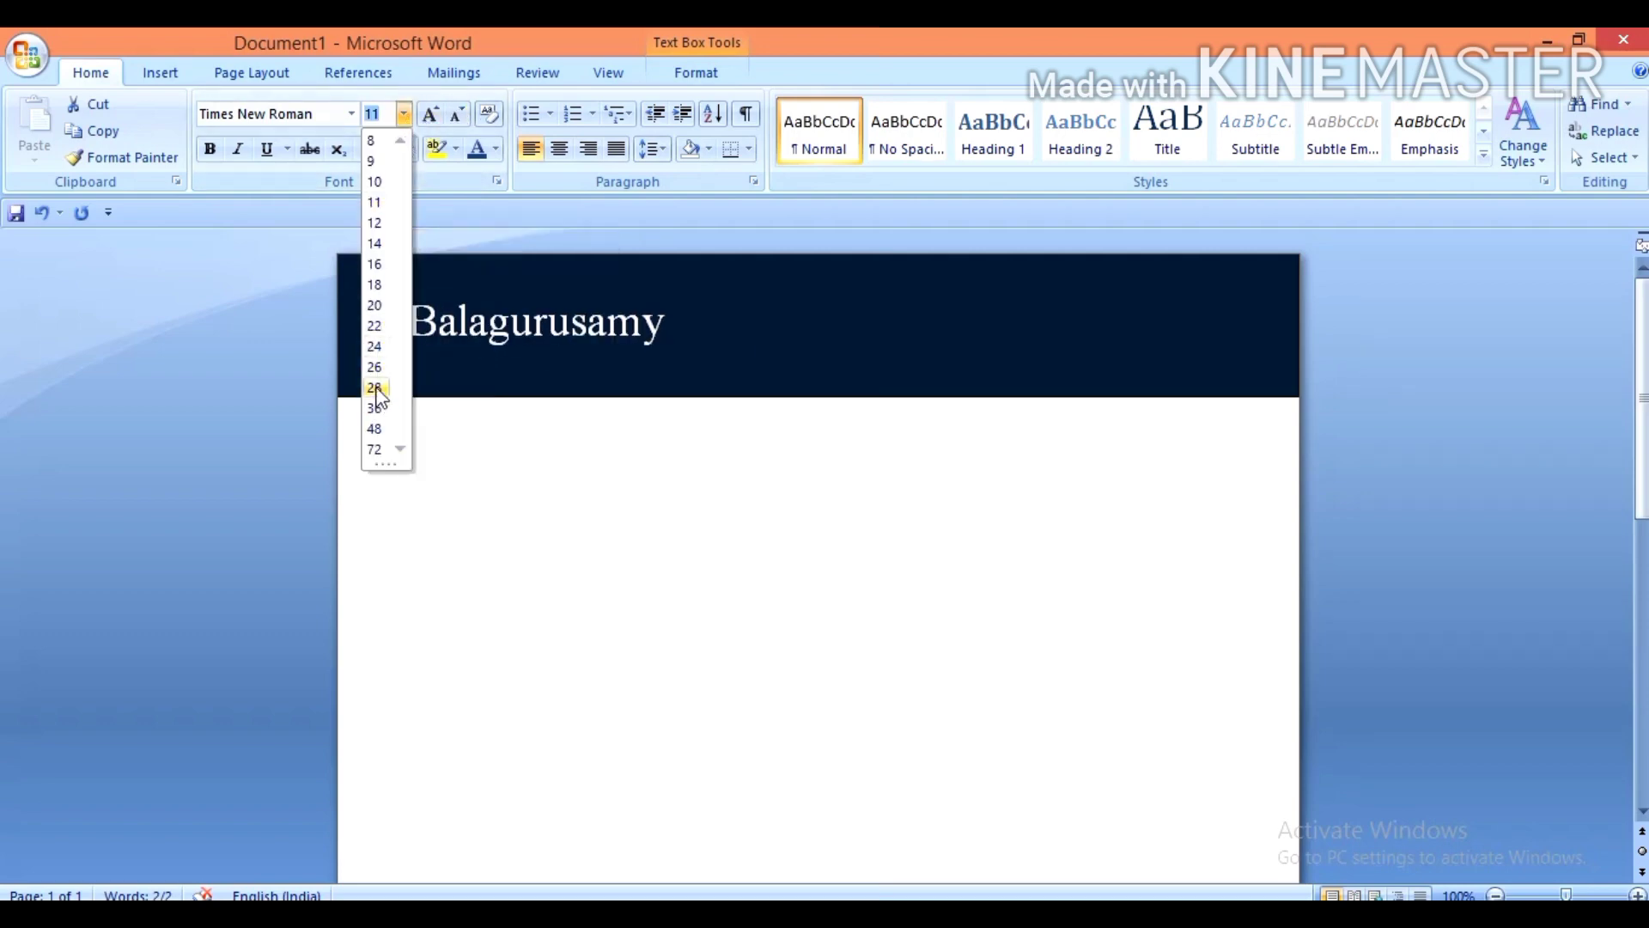
click(377, 388)
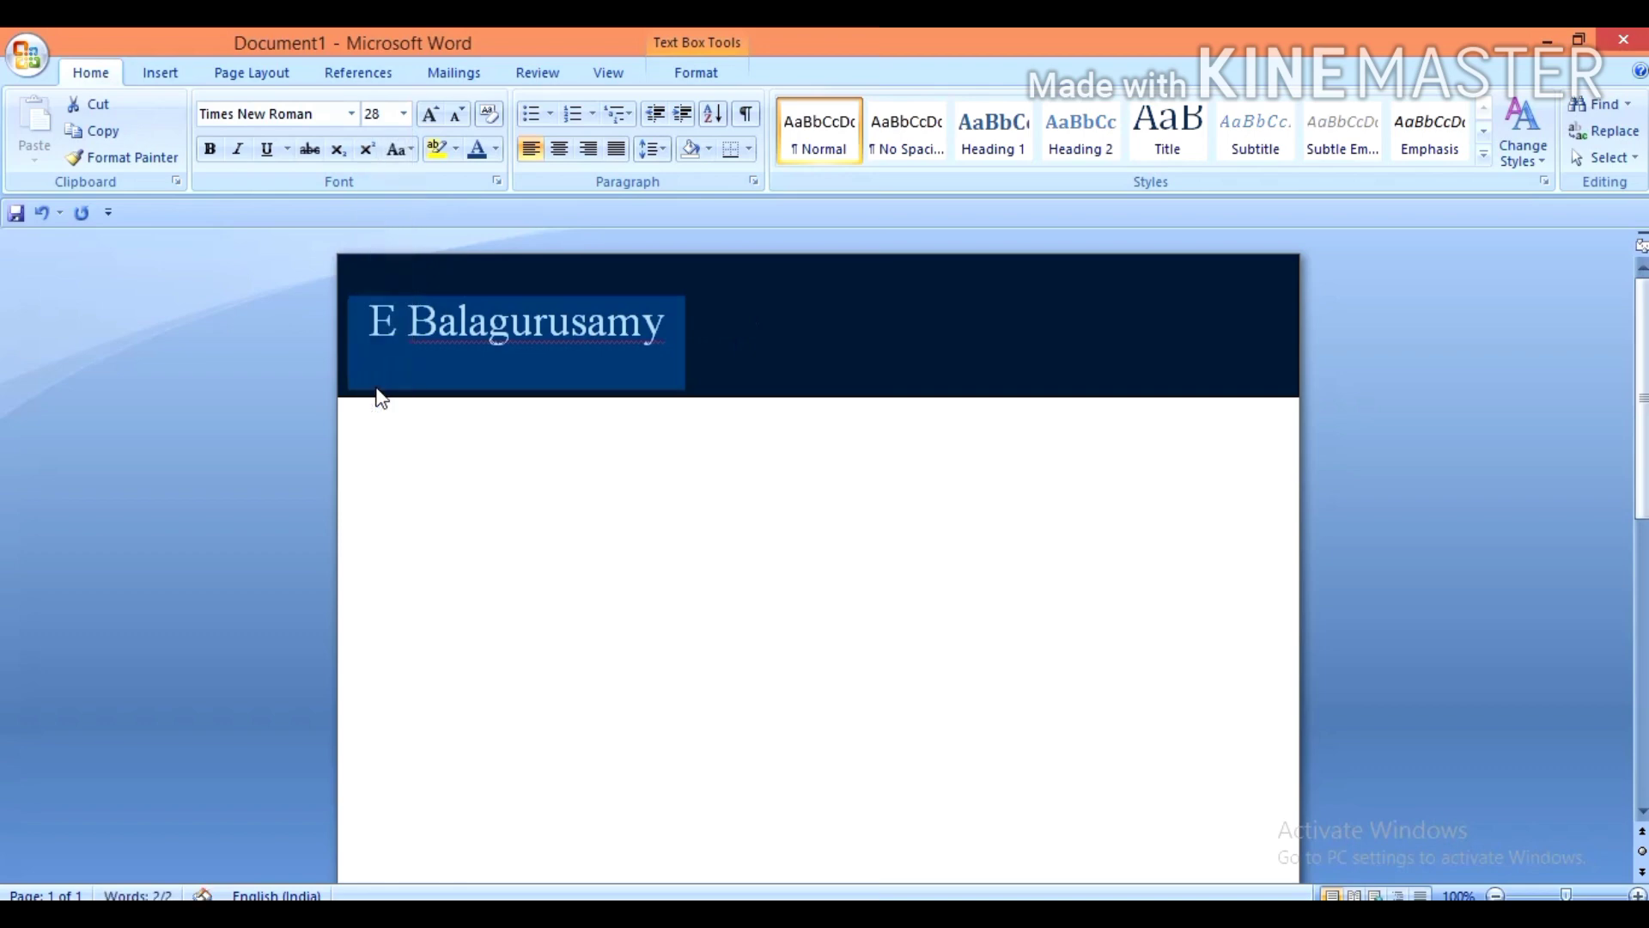
Step: Indent the name in the banner with spaces and widen the gap between the initial and the surname
click(372, 331)
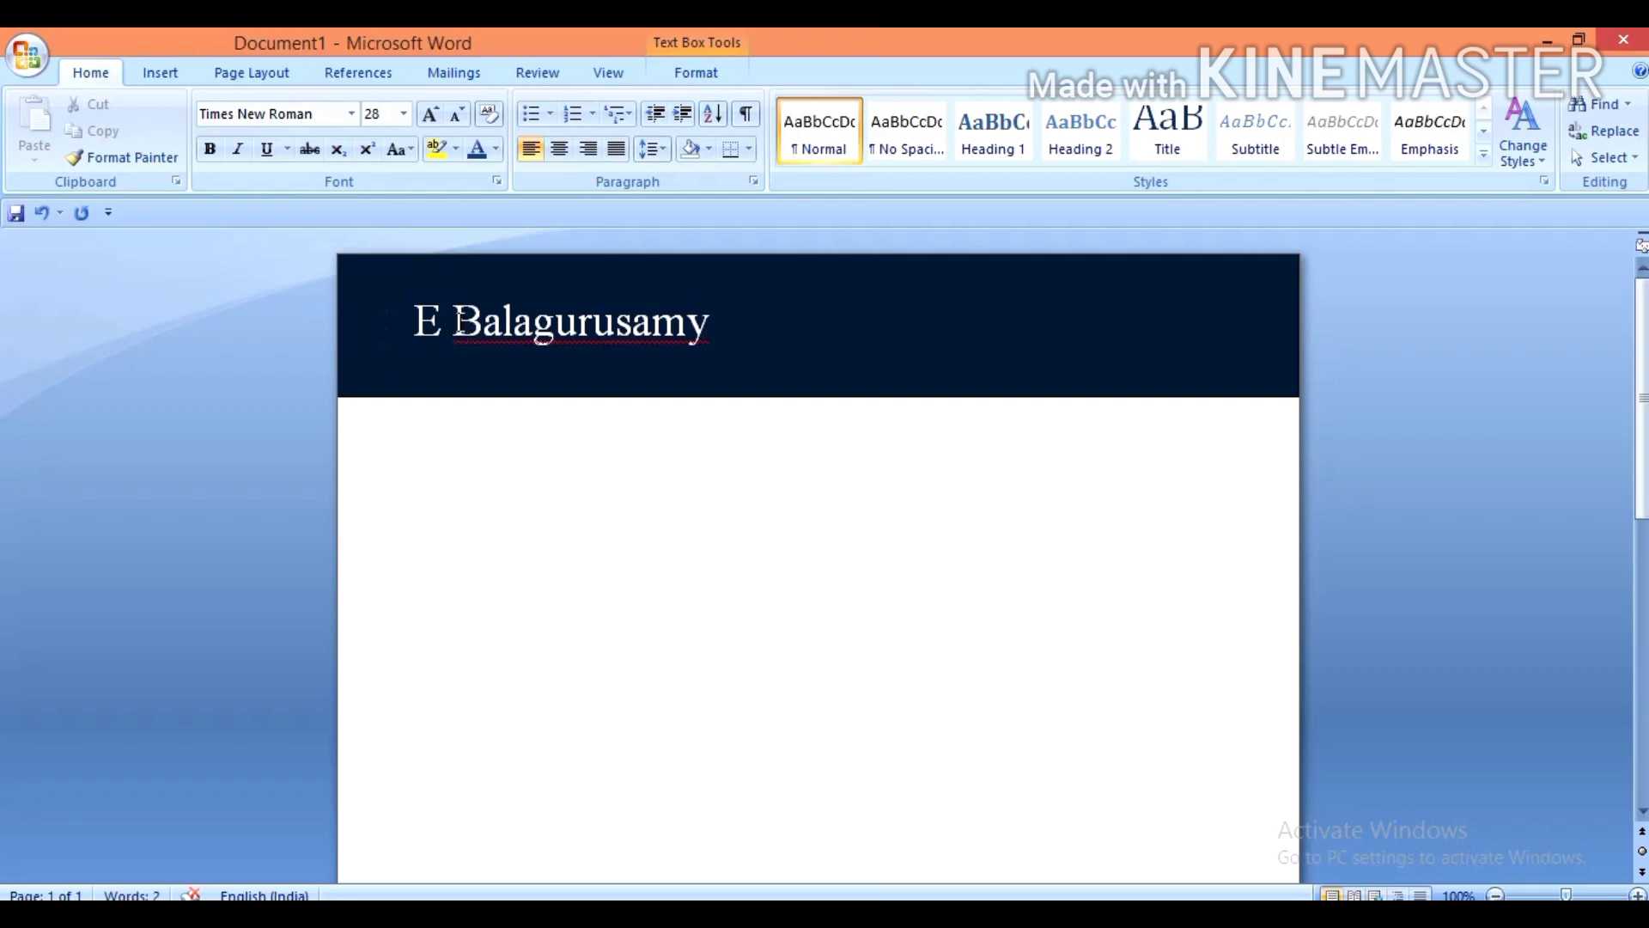
click(462, 322)
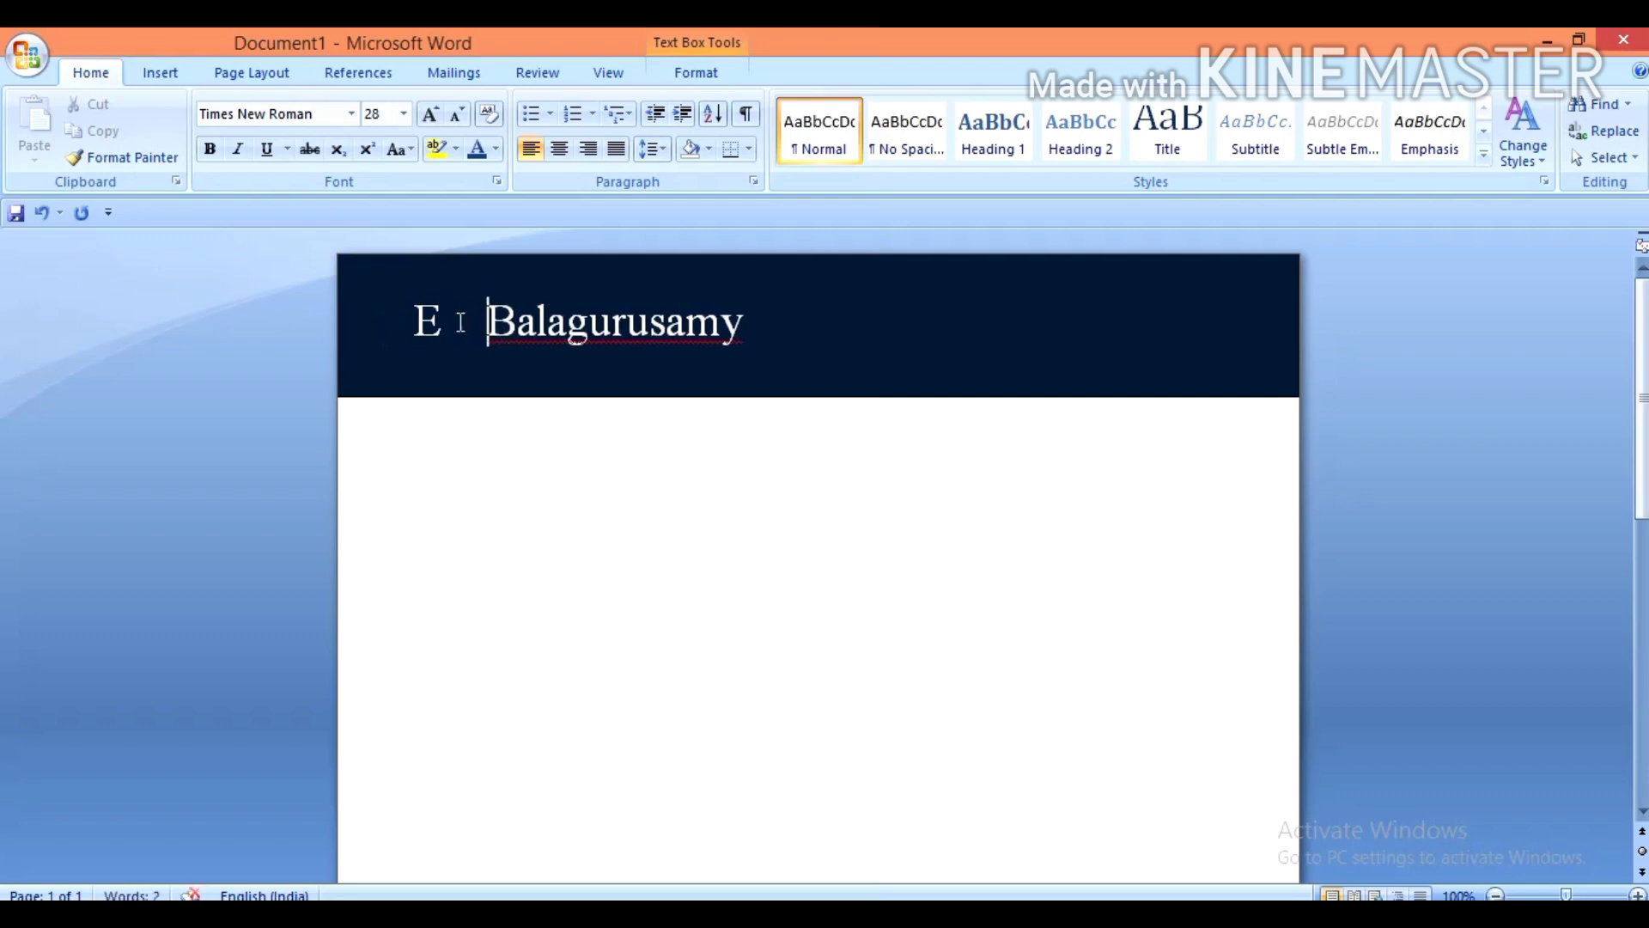
key(BackSpace)
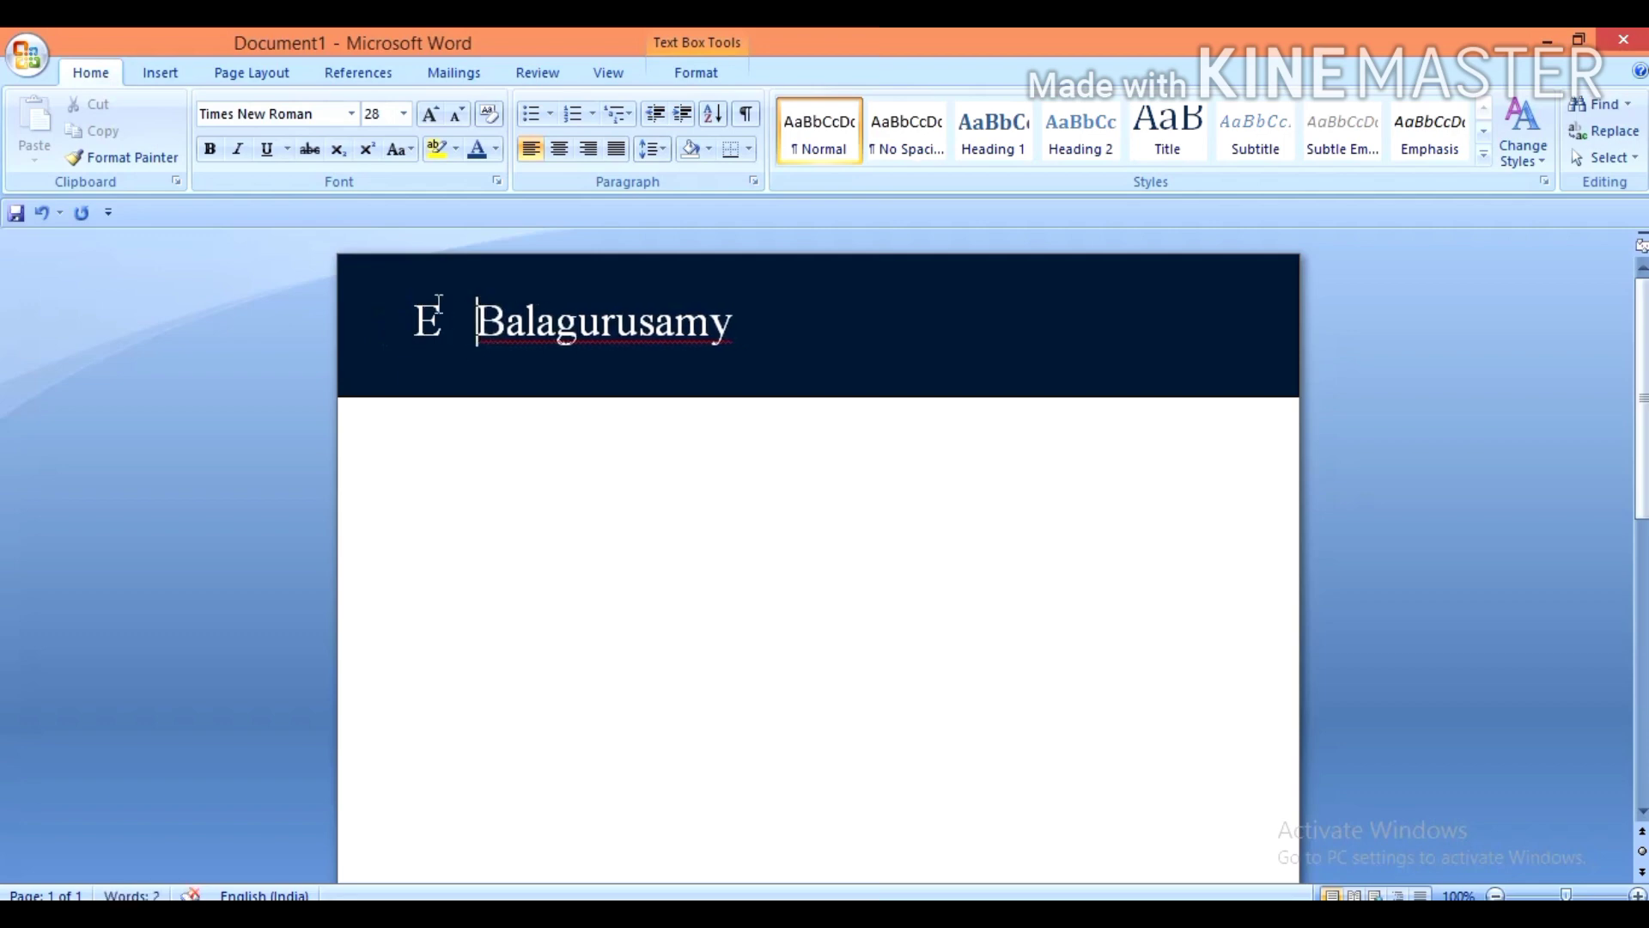
drag(468, 314, 705, 341)
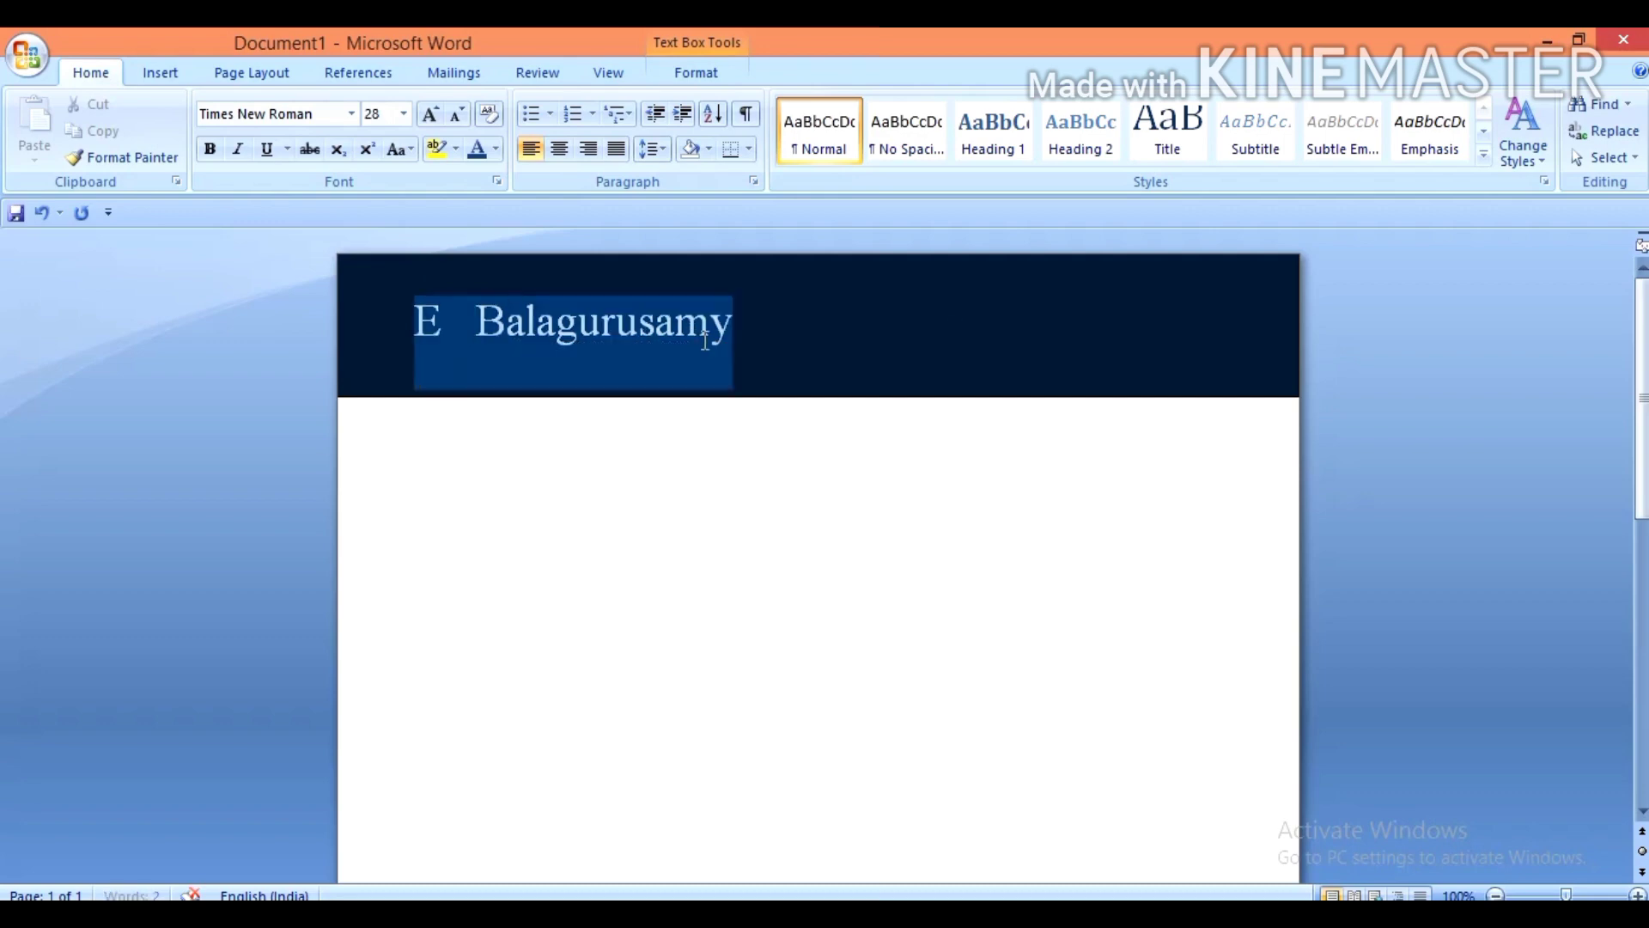
right_click(692, 341)
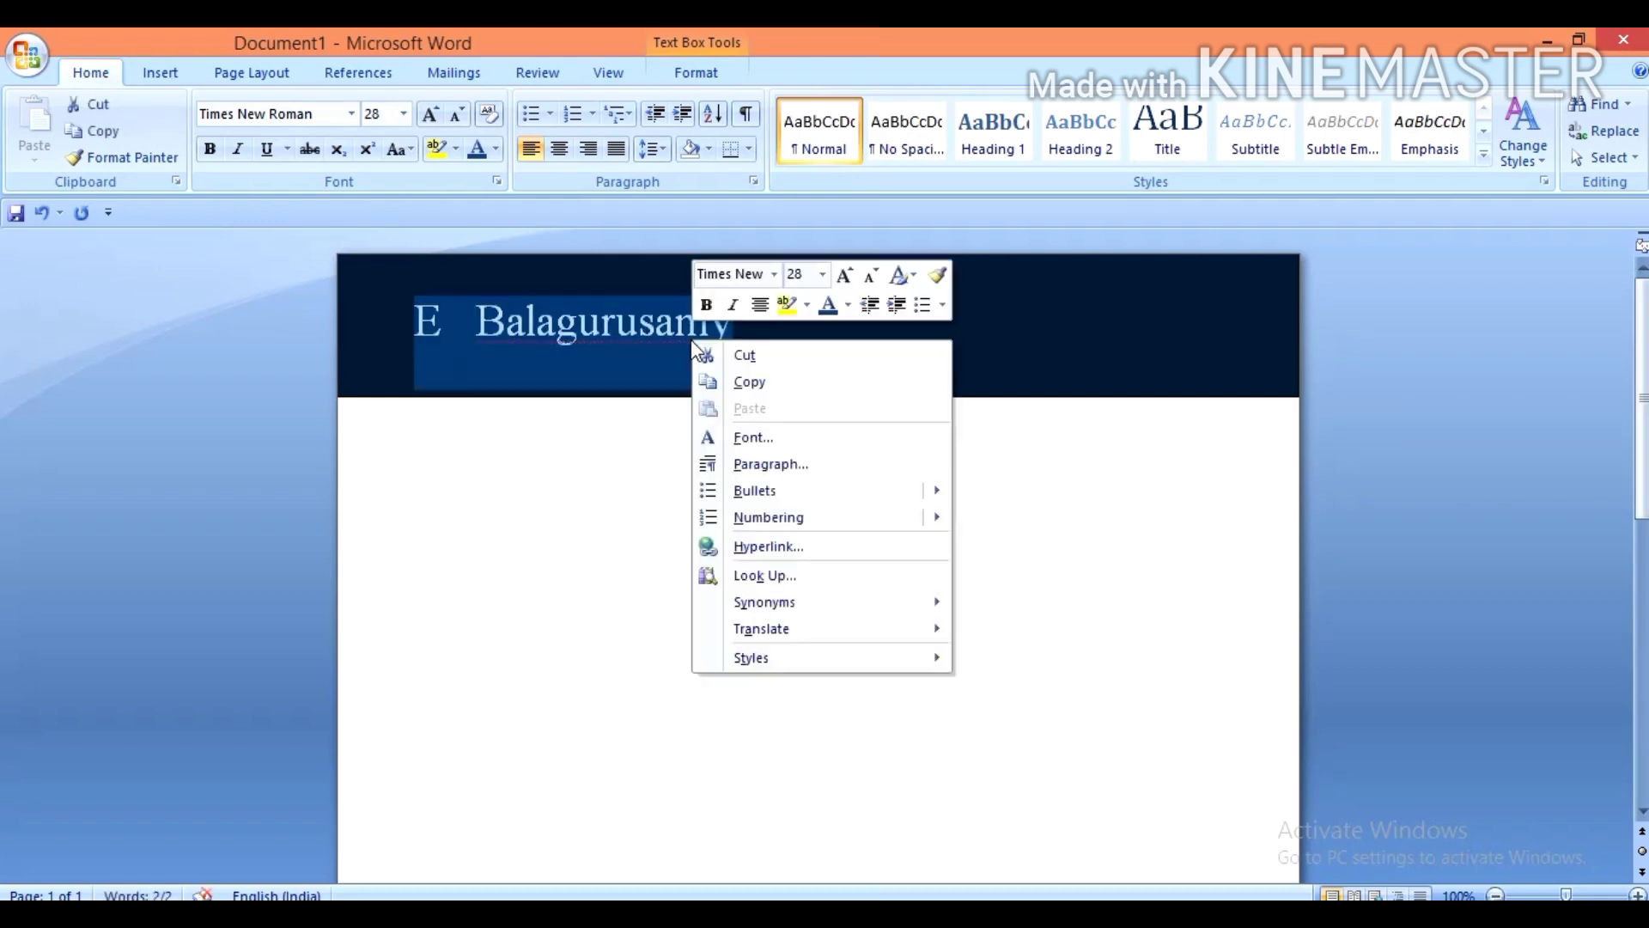
key(Escape)
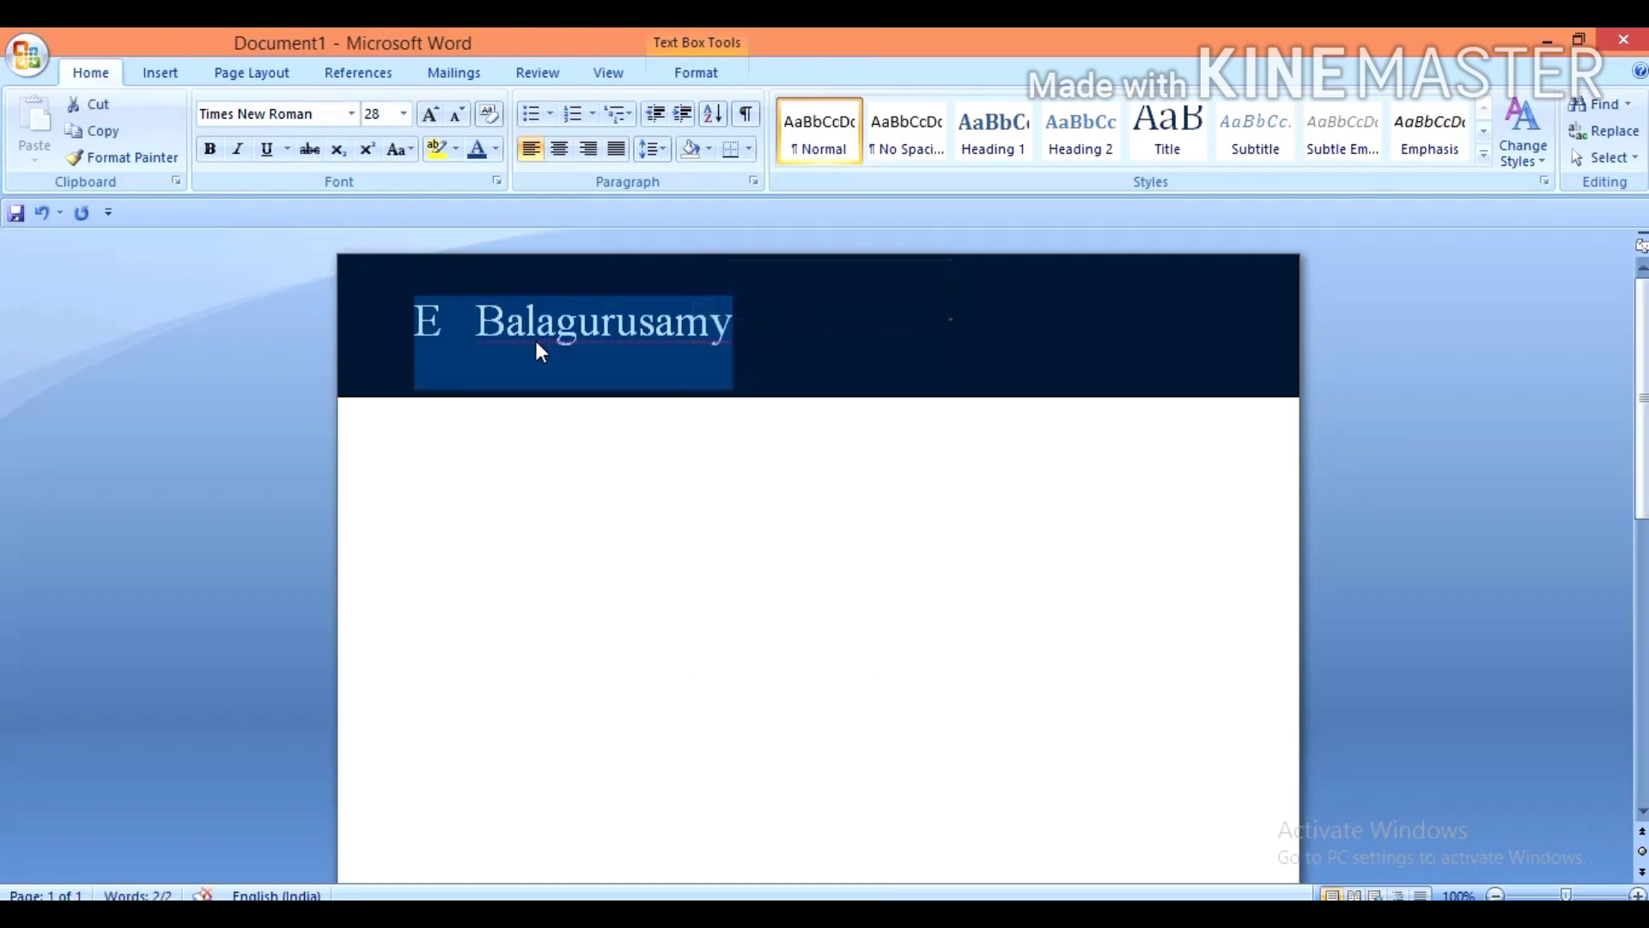
Step: Ignore the spelling error flagged on the surname in the banner
click(526, 378)
click(477, 327)
drag(477, 327, 714, 357)
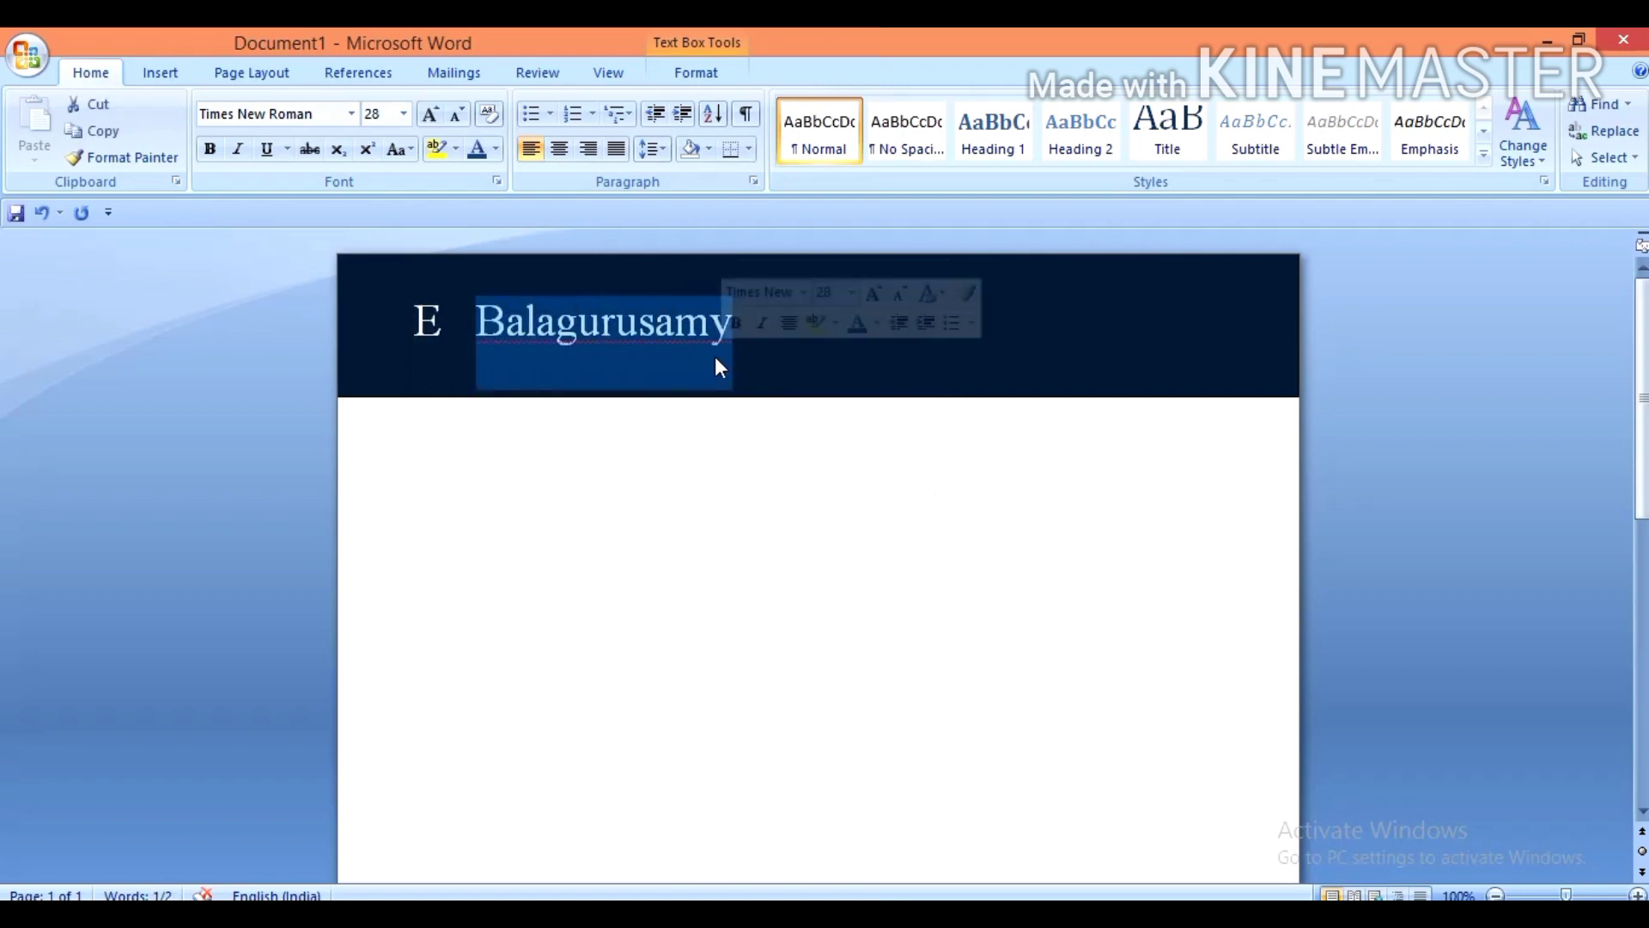
right_click(715, 357)
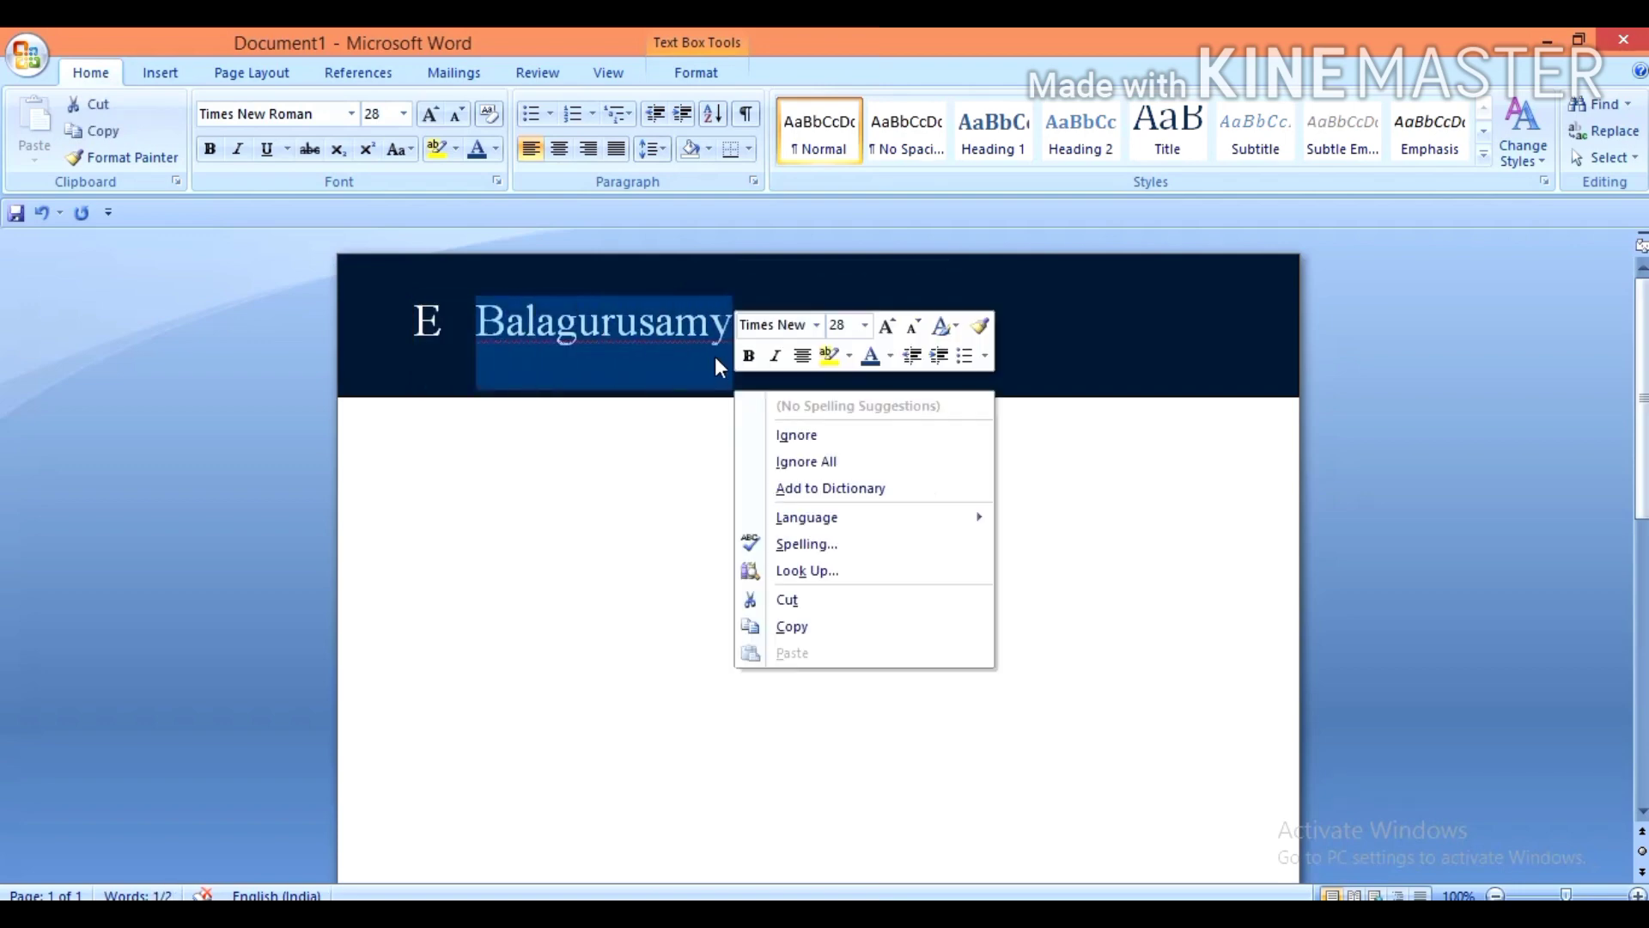
click(783, 436)
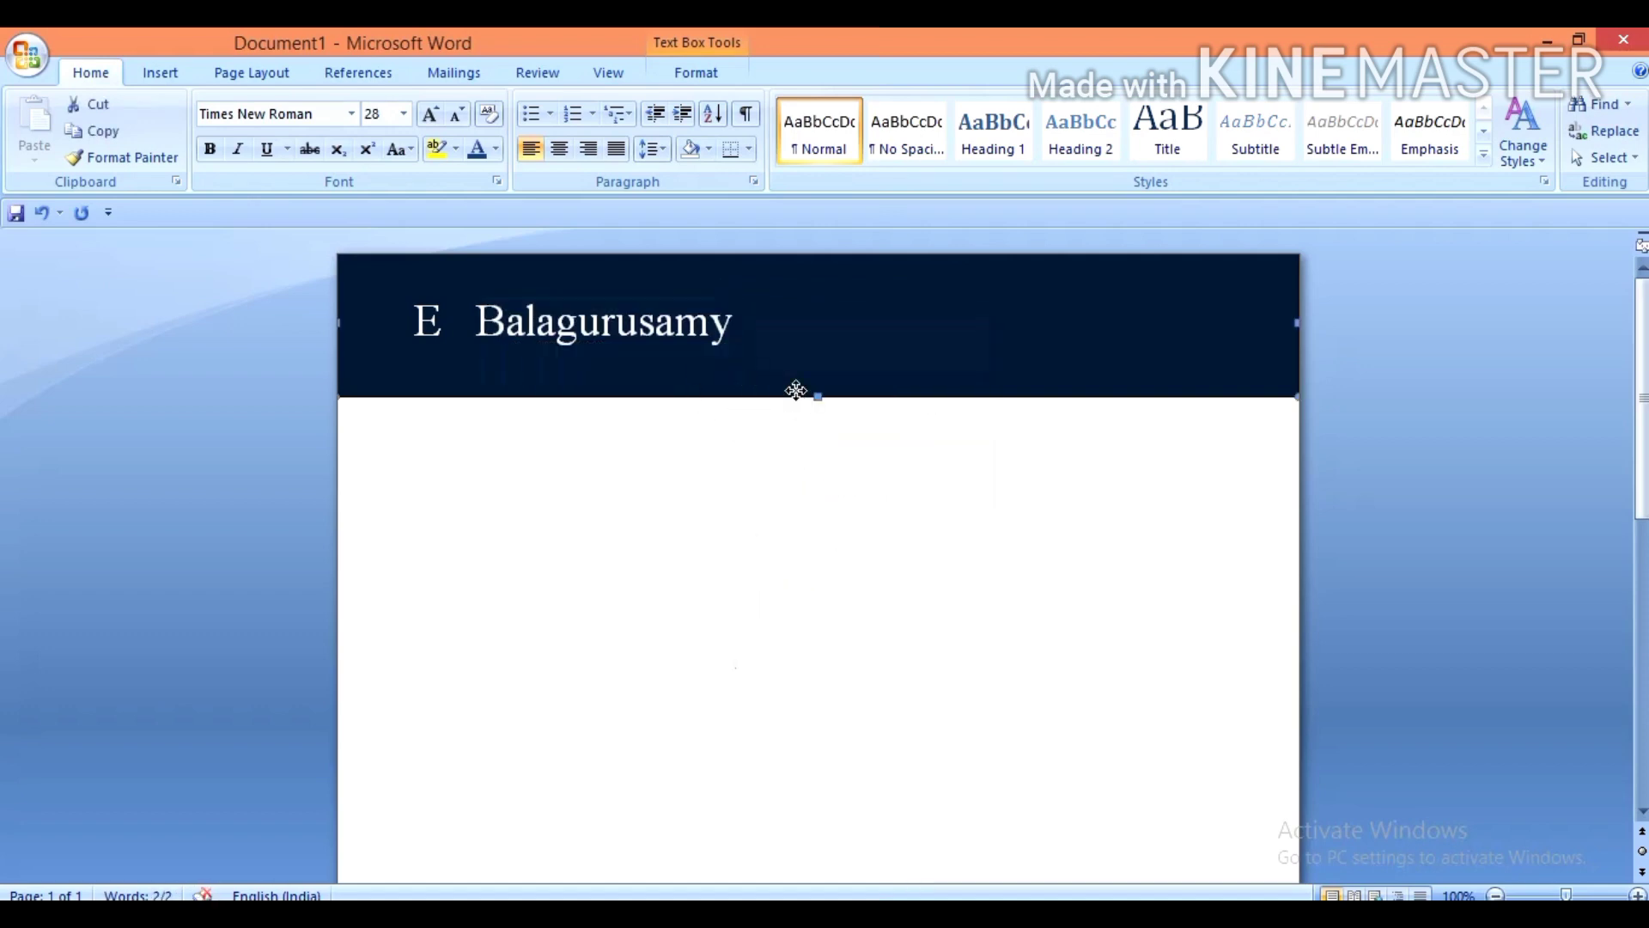
Step: Extend the banner's lower edge slightly downward and indent the name further with extra spaces
drag(815, 394, 817, 427)
click(417, 297)
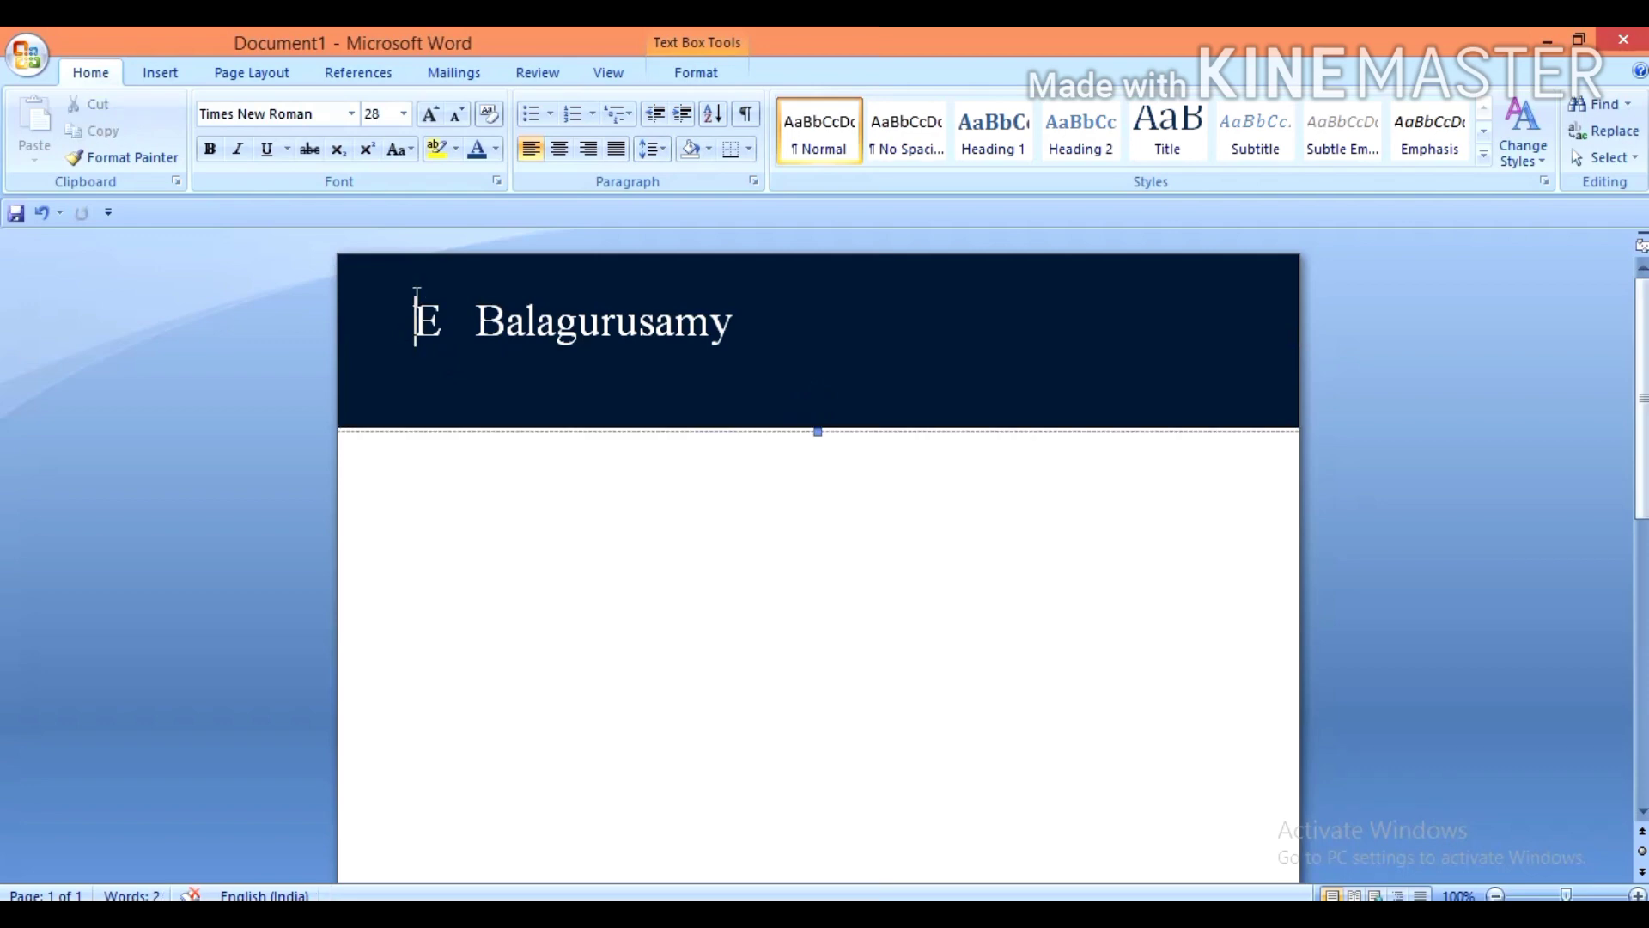
key(Return)
key(BackSpace)
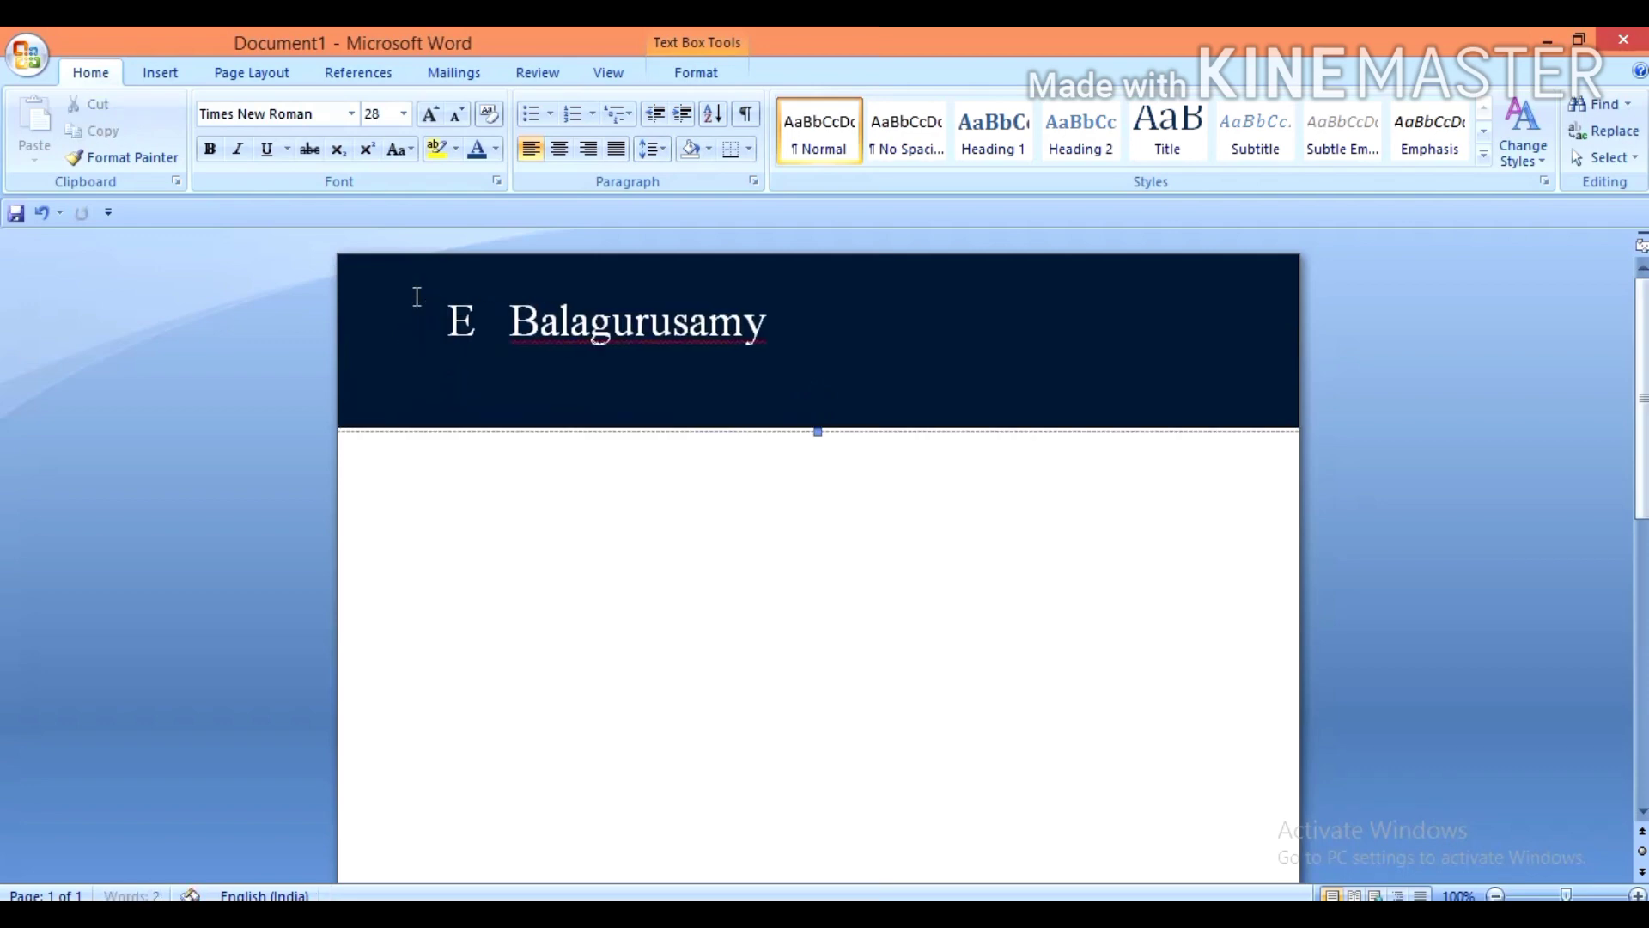
click(502, 626)
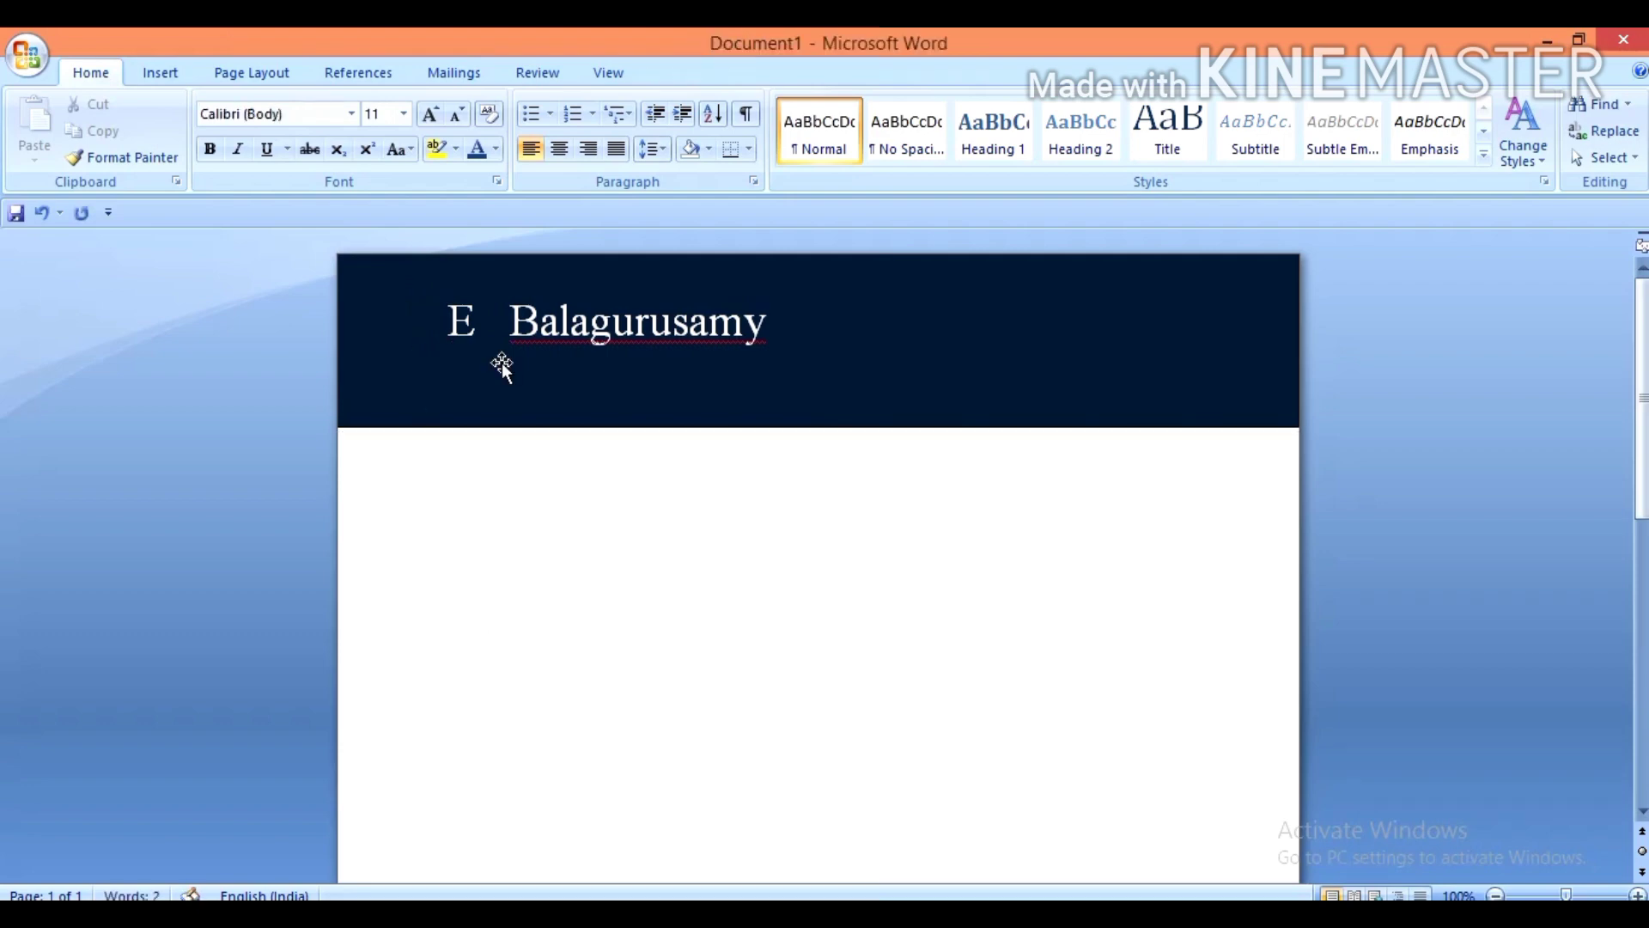
Step: Ignore the spelling error flagged again on the surname in the banner
drag(505, 315, 799, 397)
click(798, 397)
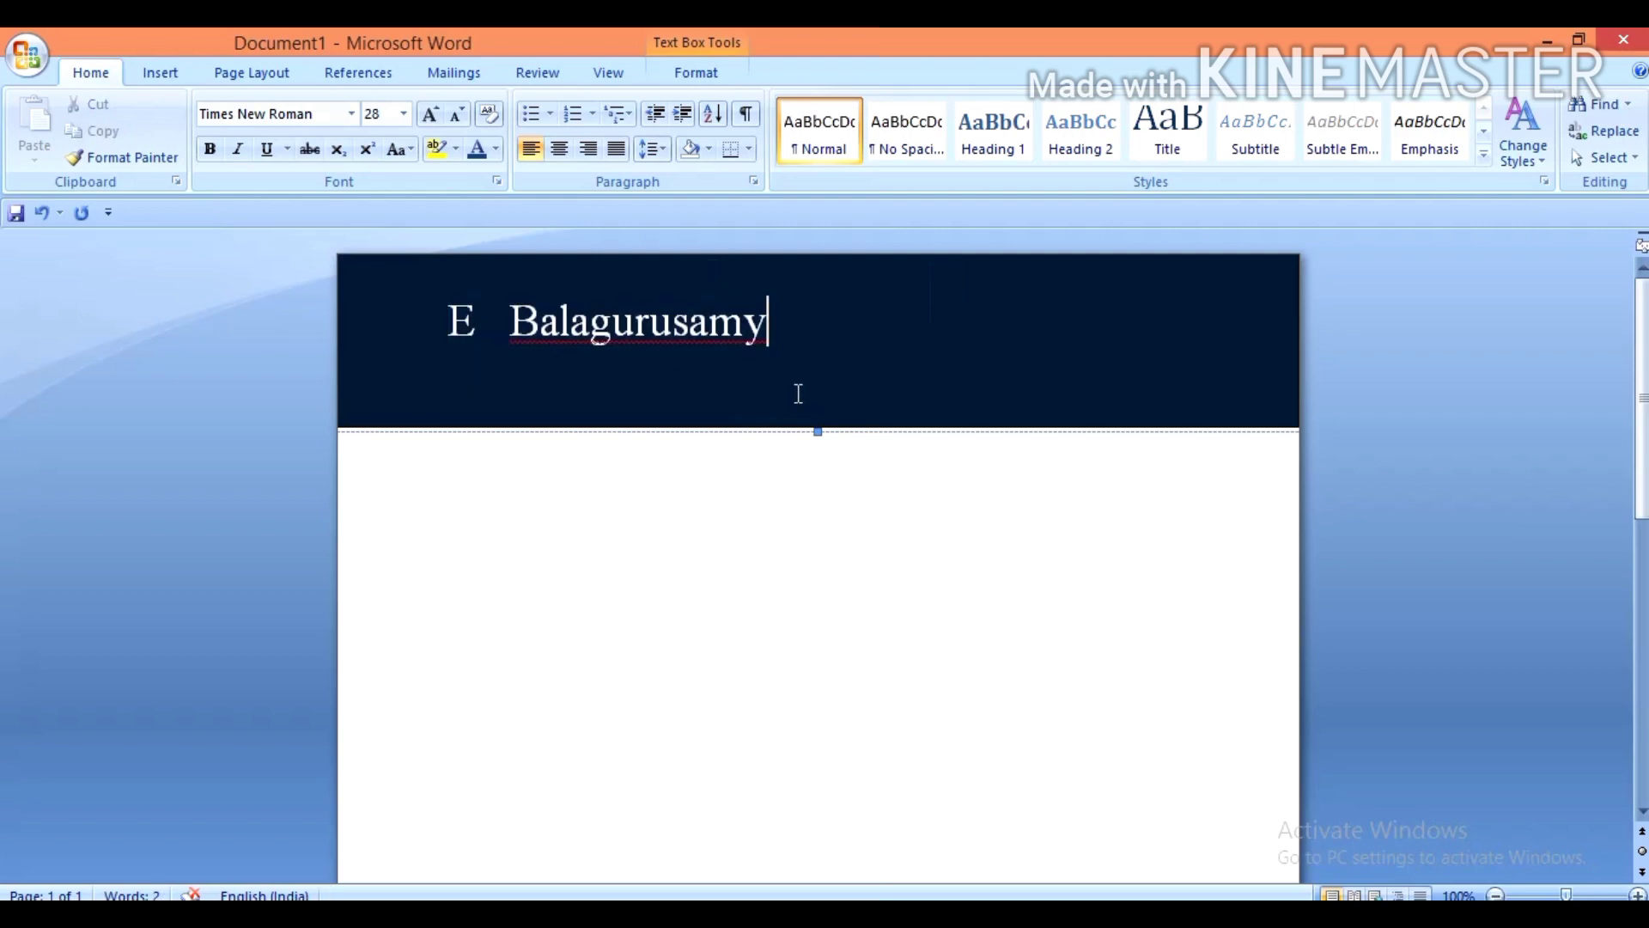
drag(511, 313, 767, 323)
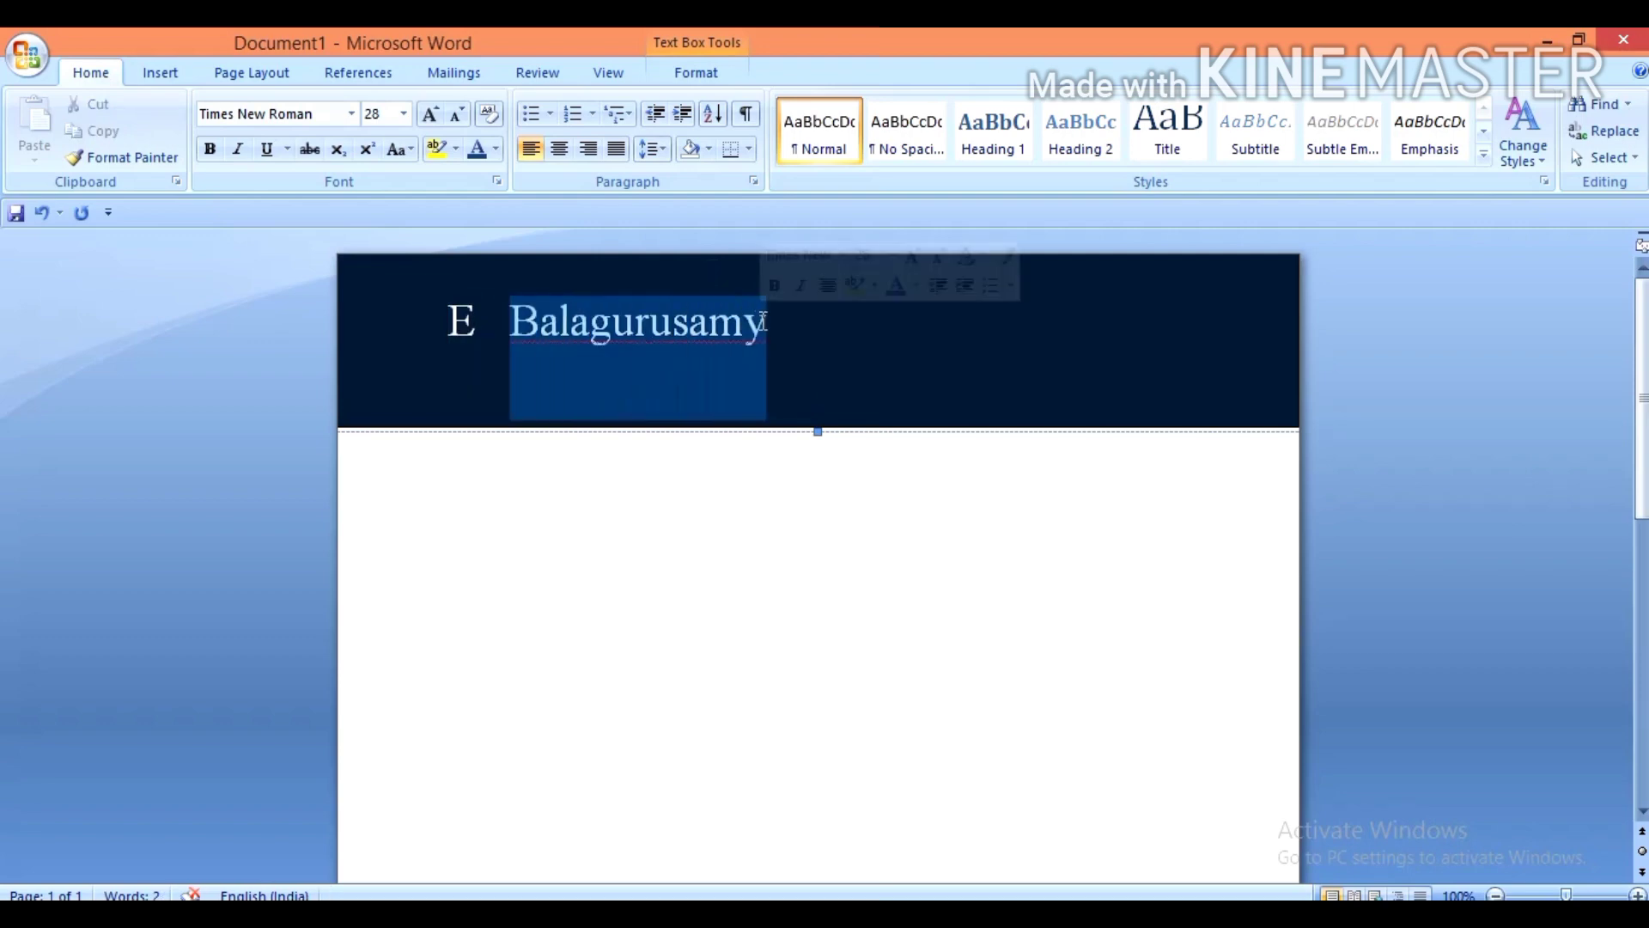
right_click(704, 328)
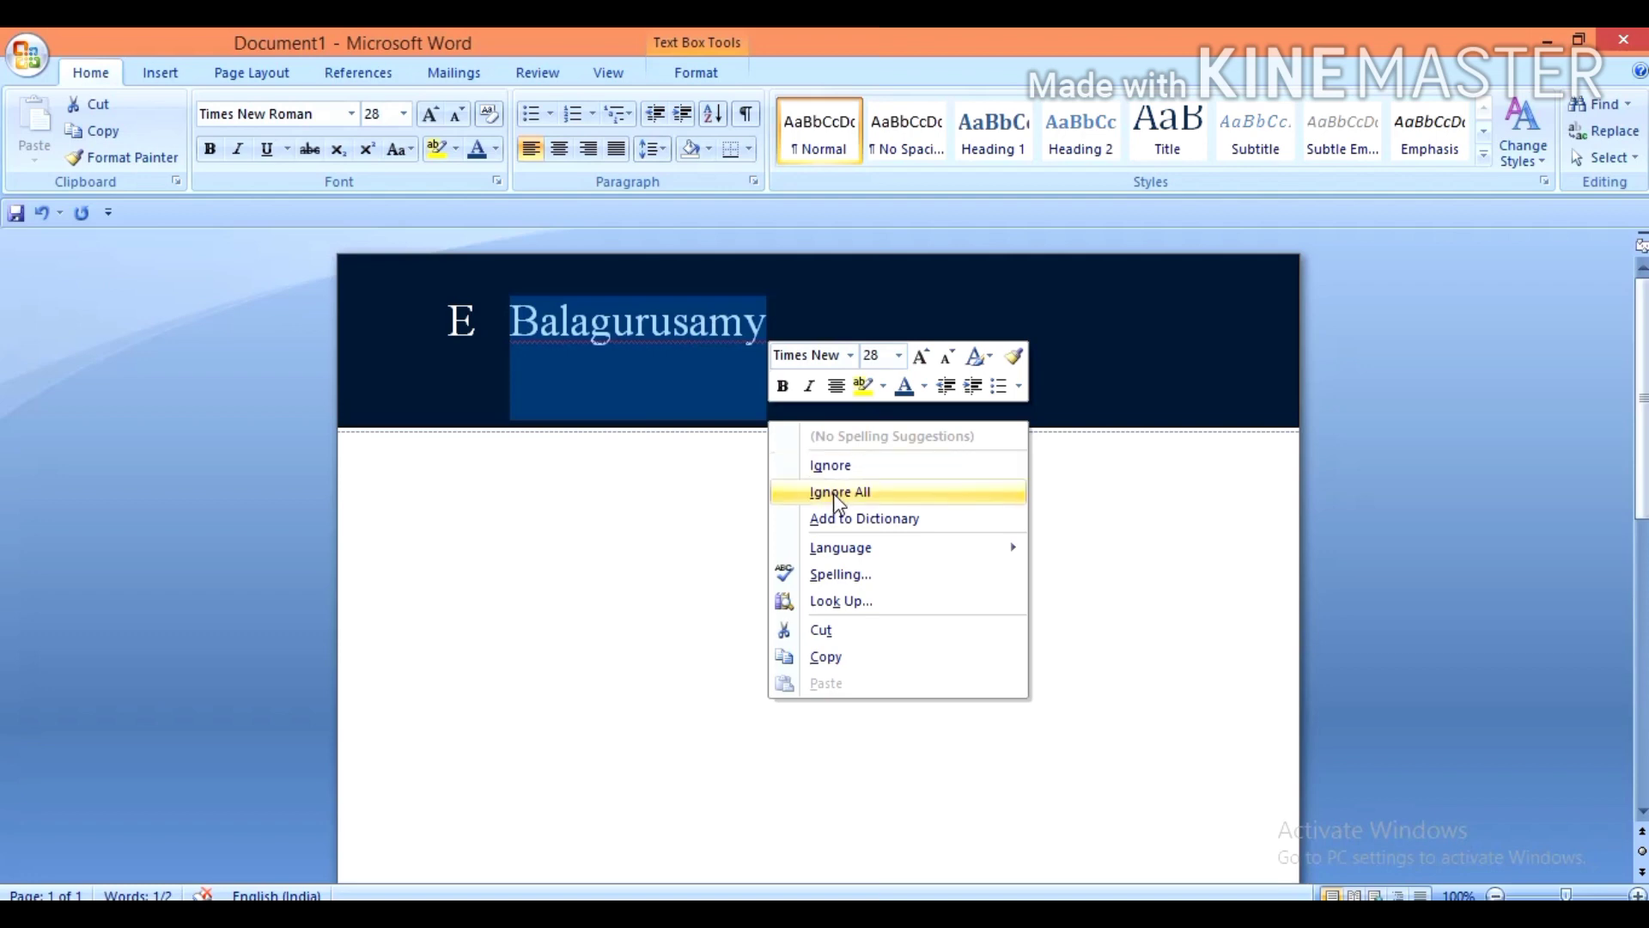
click(830, 468)
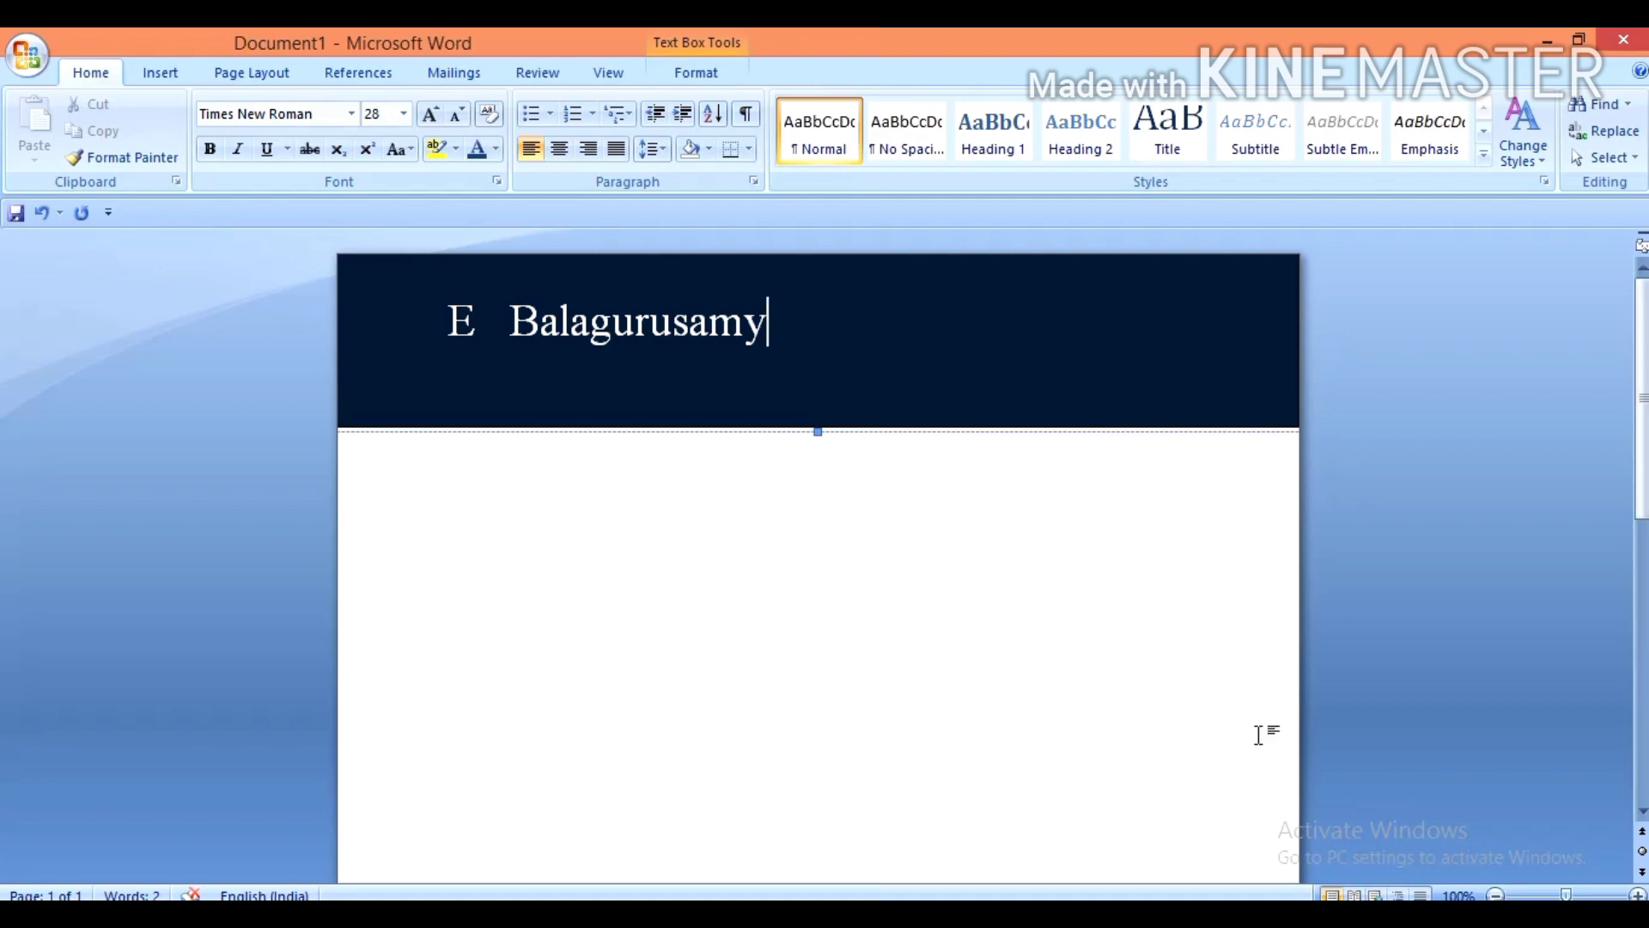
click(1641, 816)
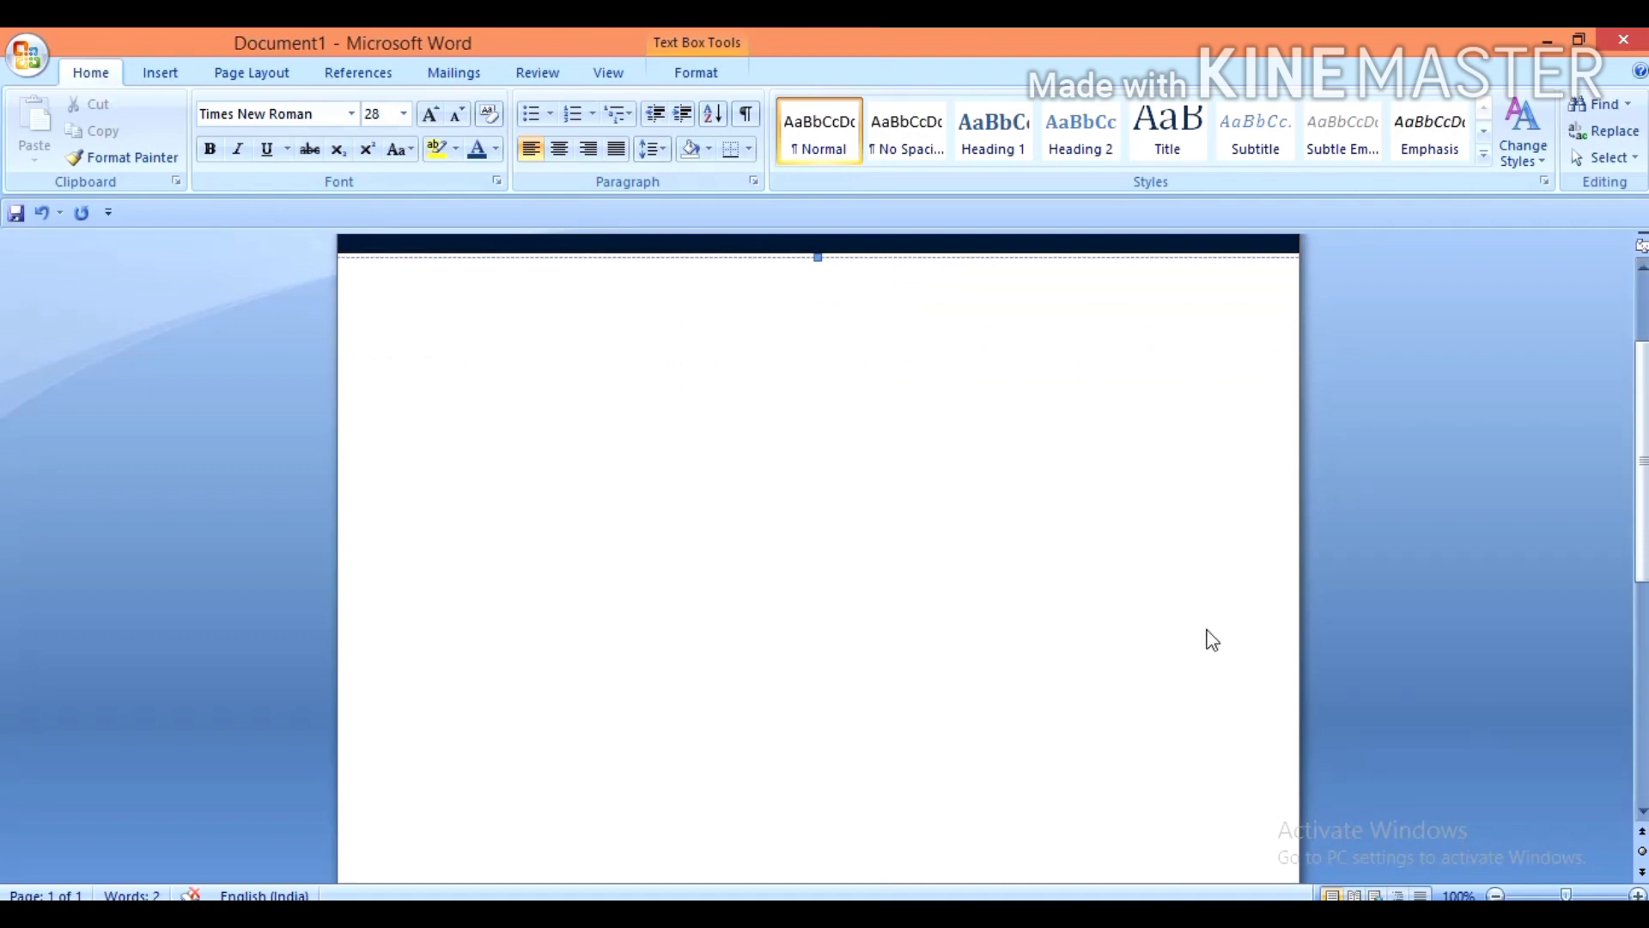
click(1205, 634)
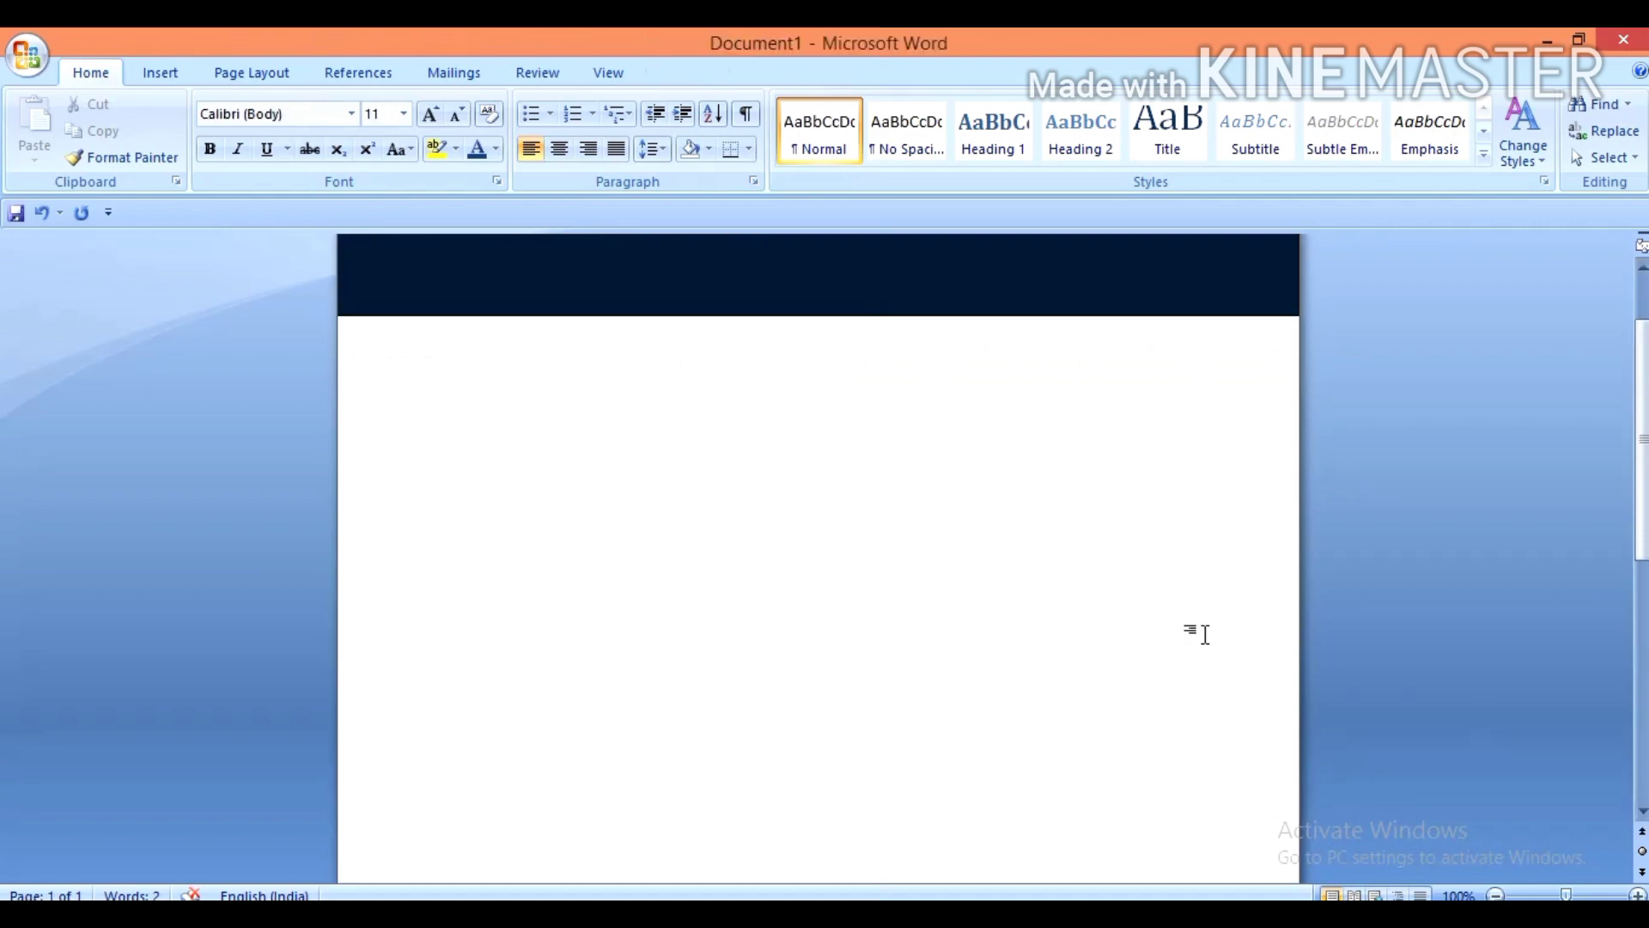
right_click(1205, 634)
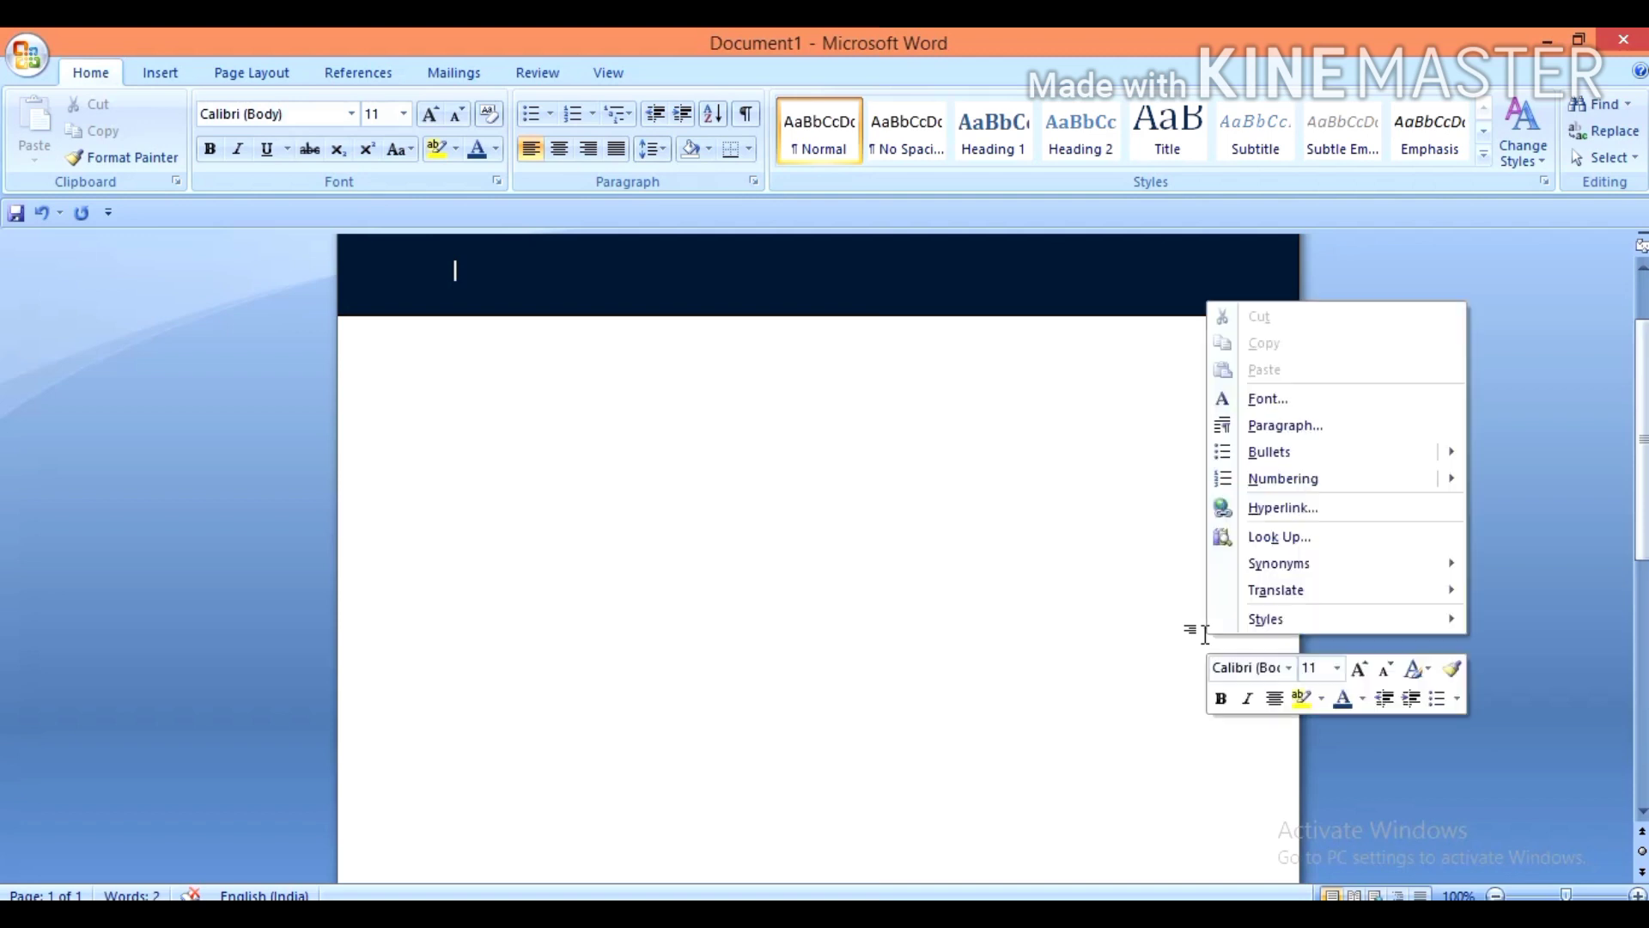
click(1056, 662)
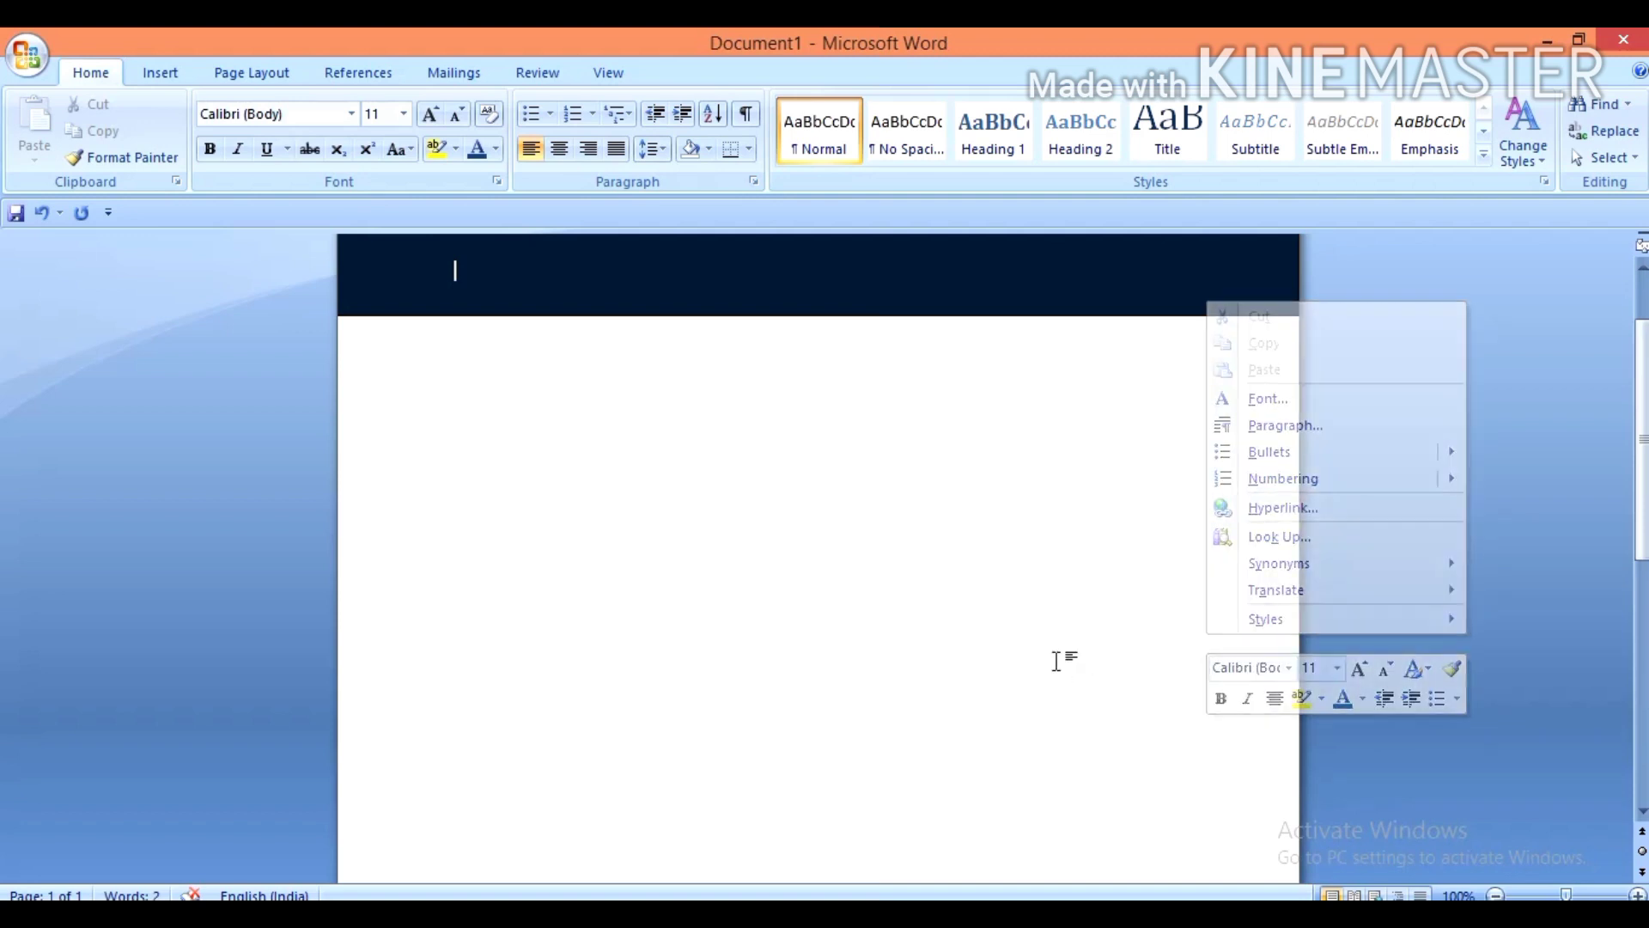
Step: Move the dark blue banner up so it sits flush with the page's upper edge
scroll(1057, 662, up, 3)
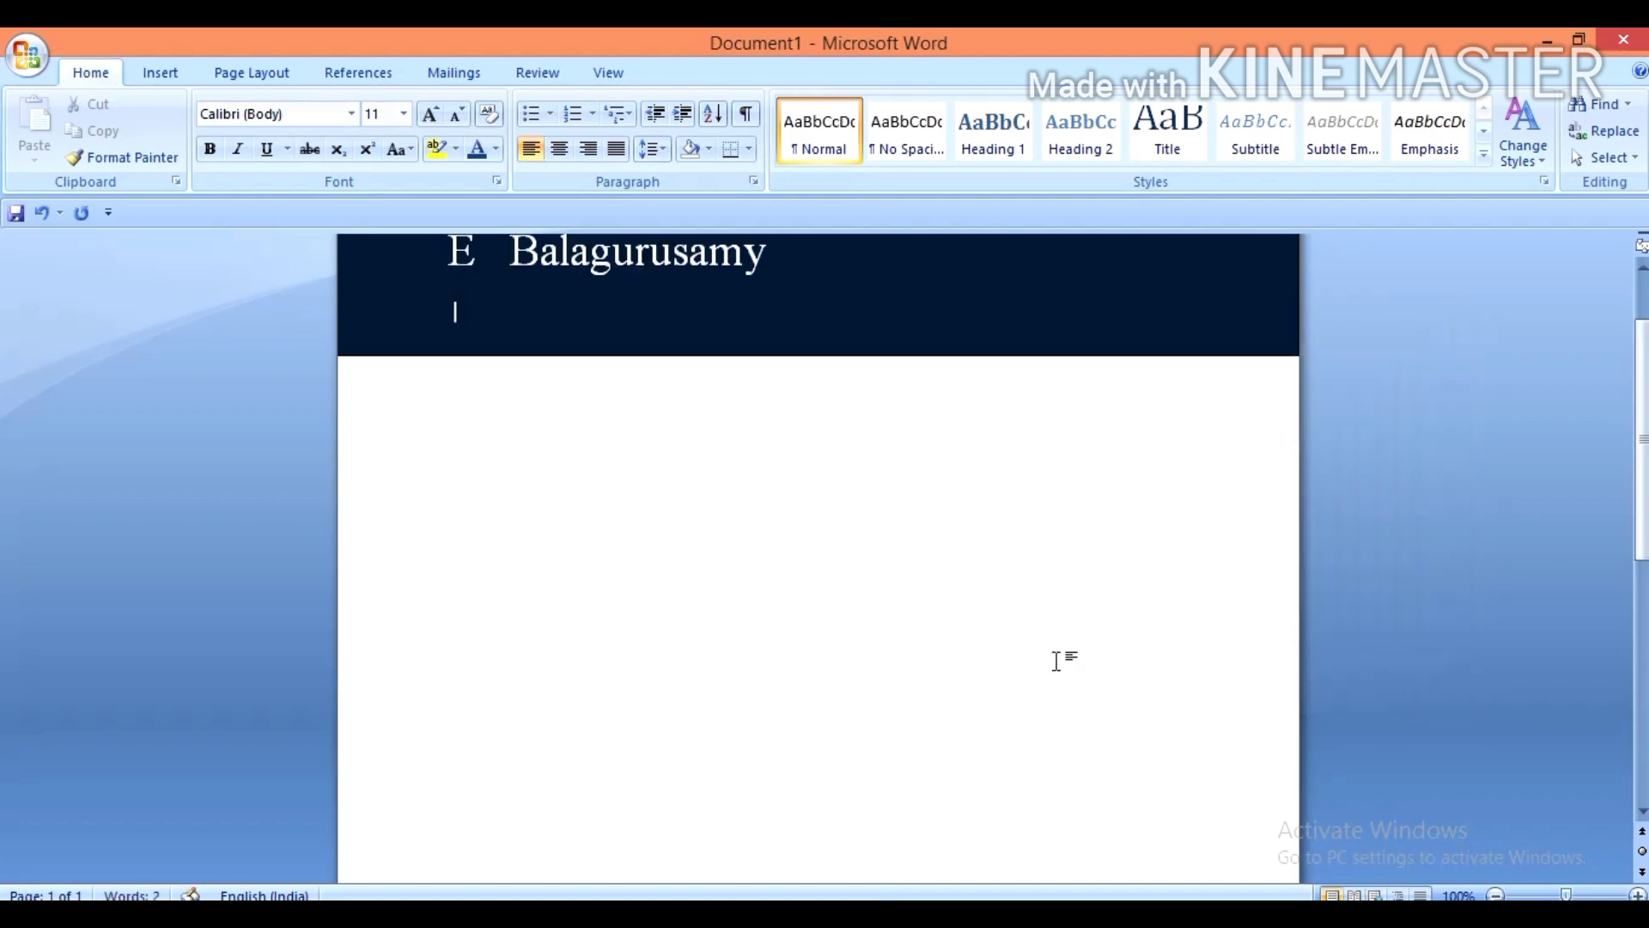
scroll(1057, 662, up, 1)
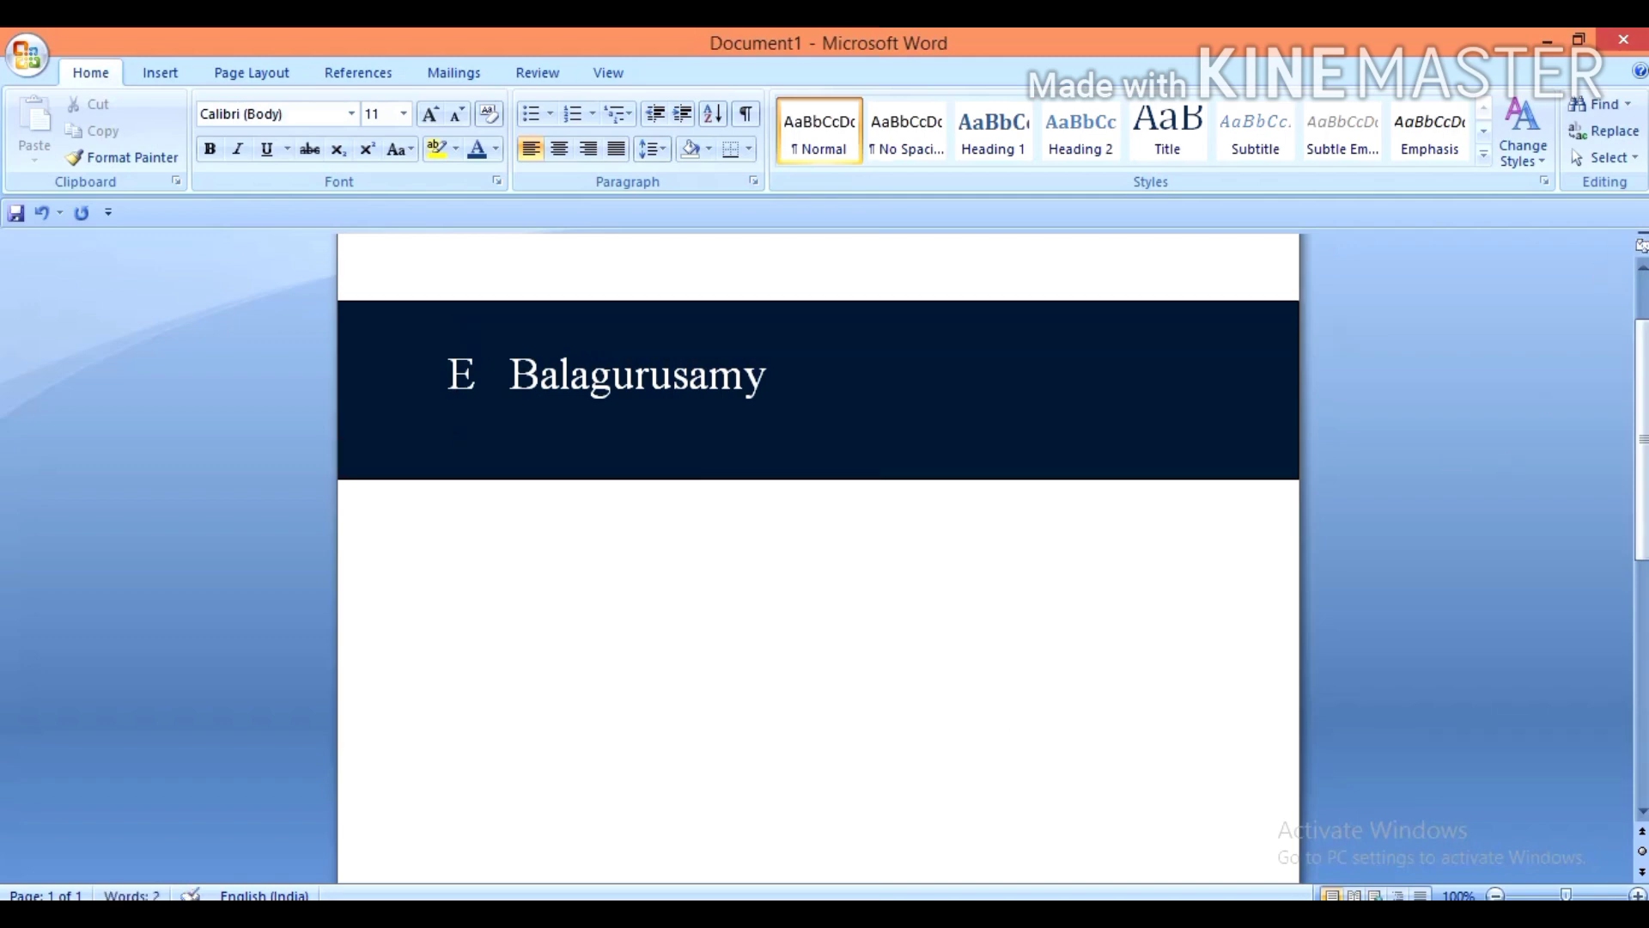
scroll(1643, 283, up, 1)
scroll(1644, 283, up, 1)
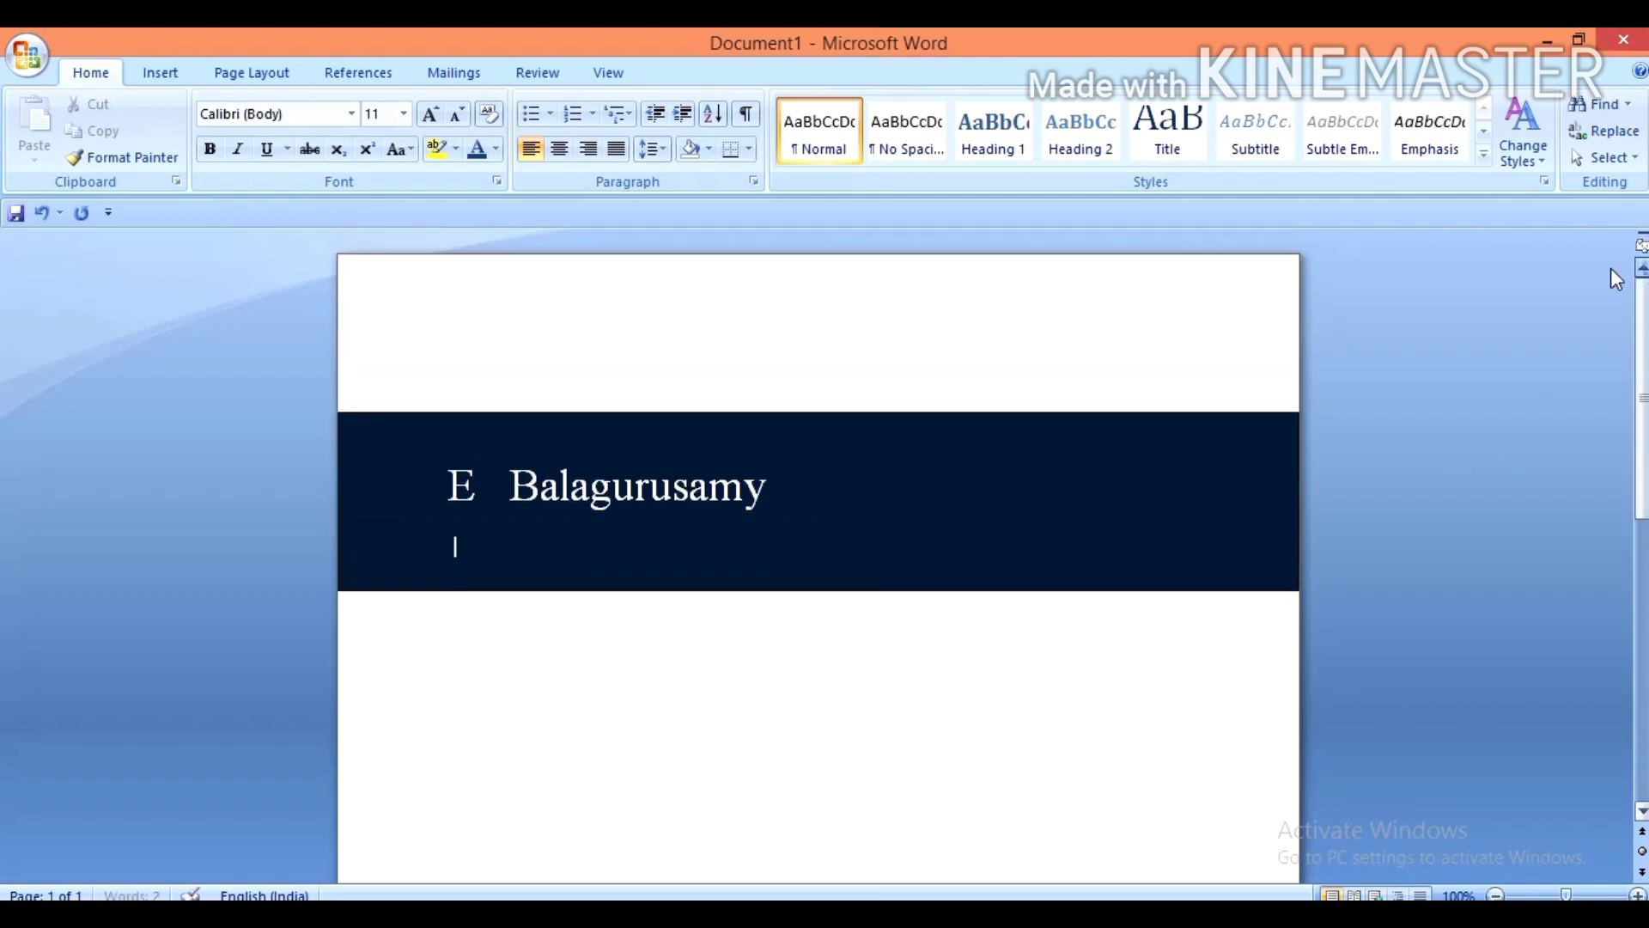
click(1043, 427)
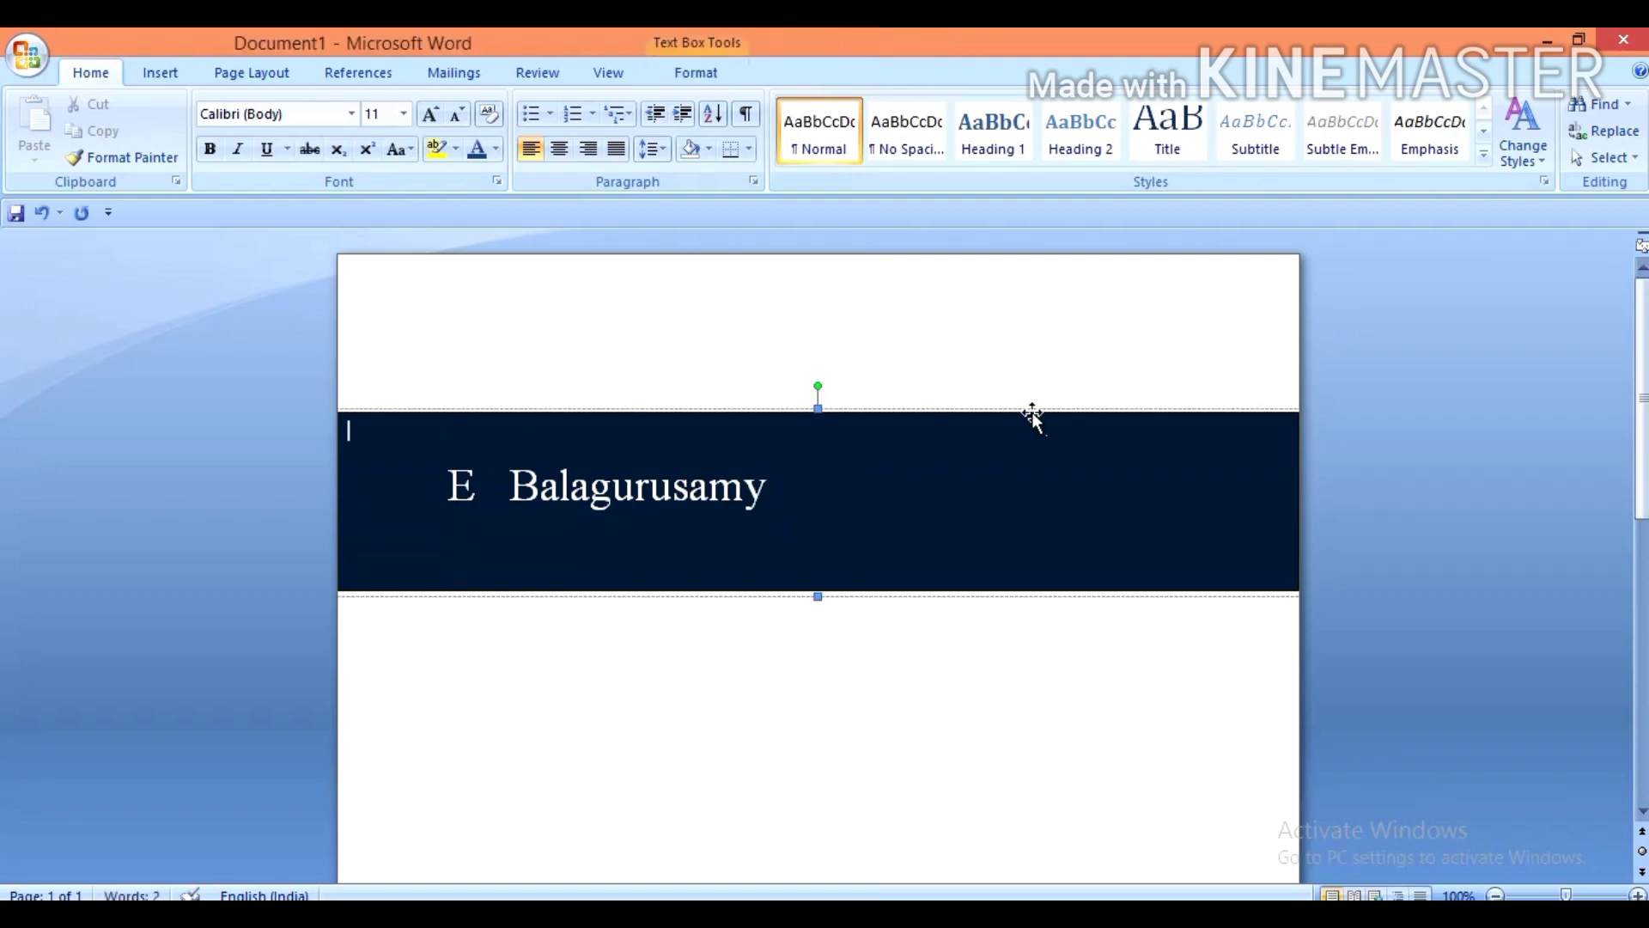
drag(1033, 417, 1024, 250)
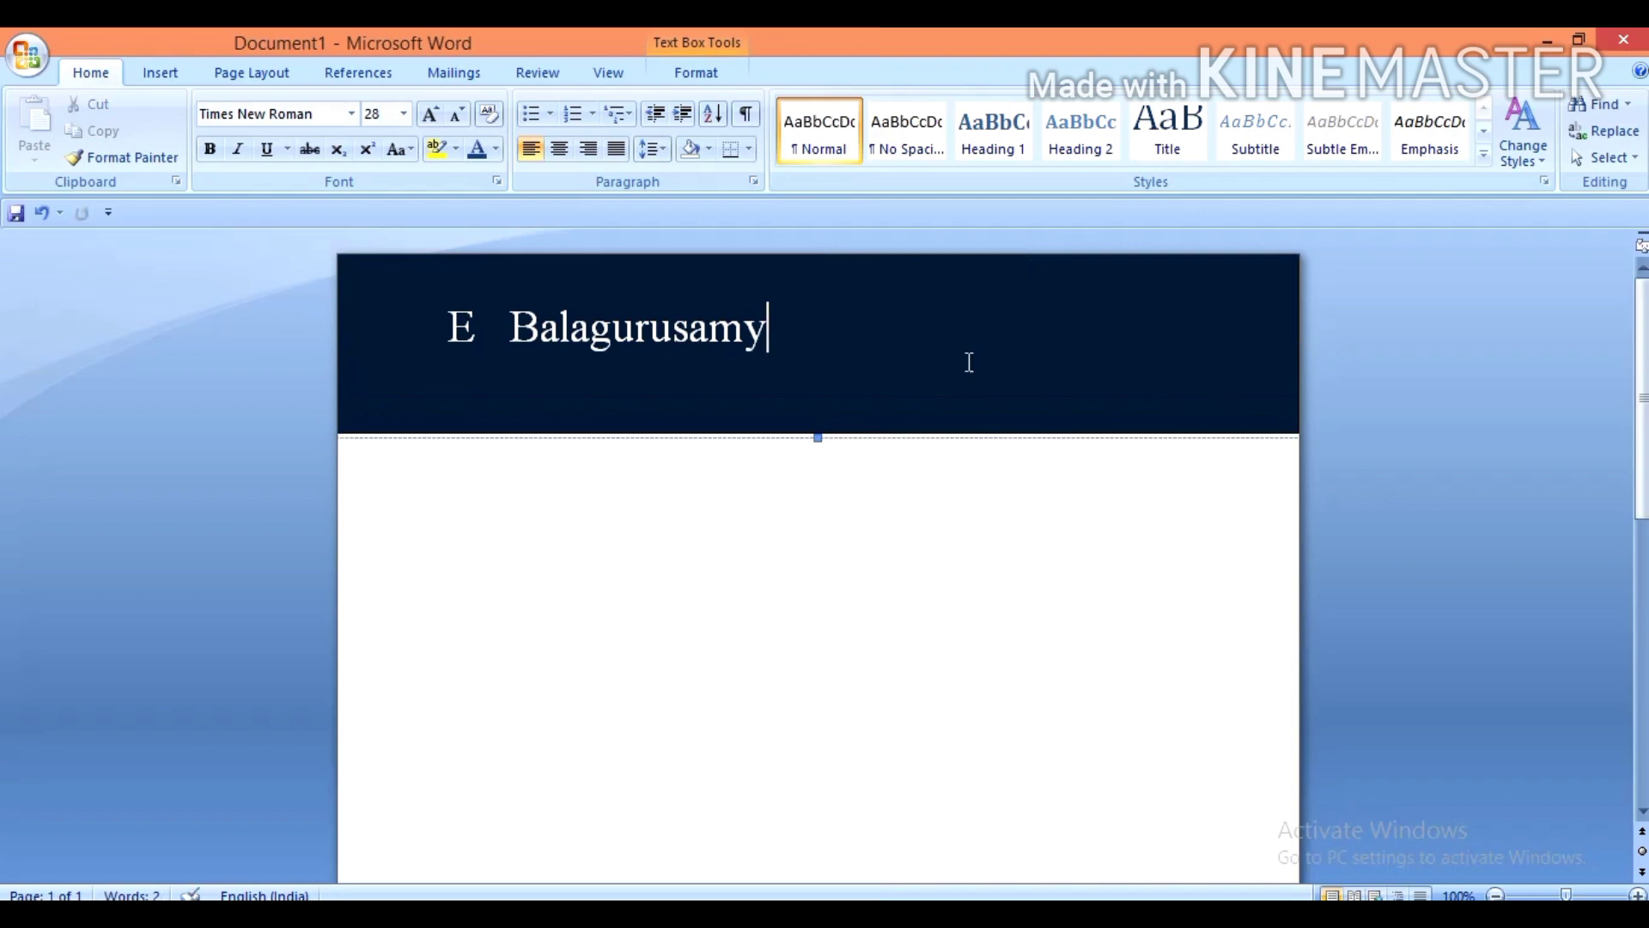
Step: Set the banner's text wrapping to Behind Text and place the cursor in the page body below it
click(698, 73)
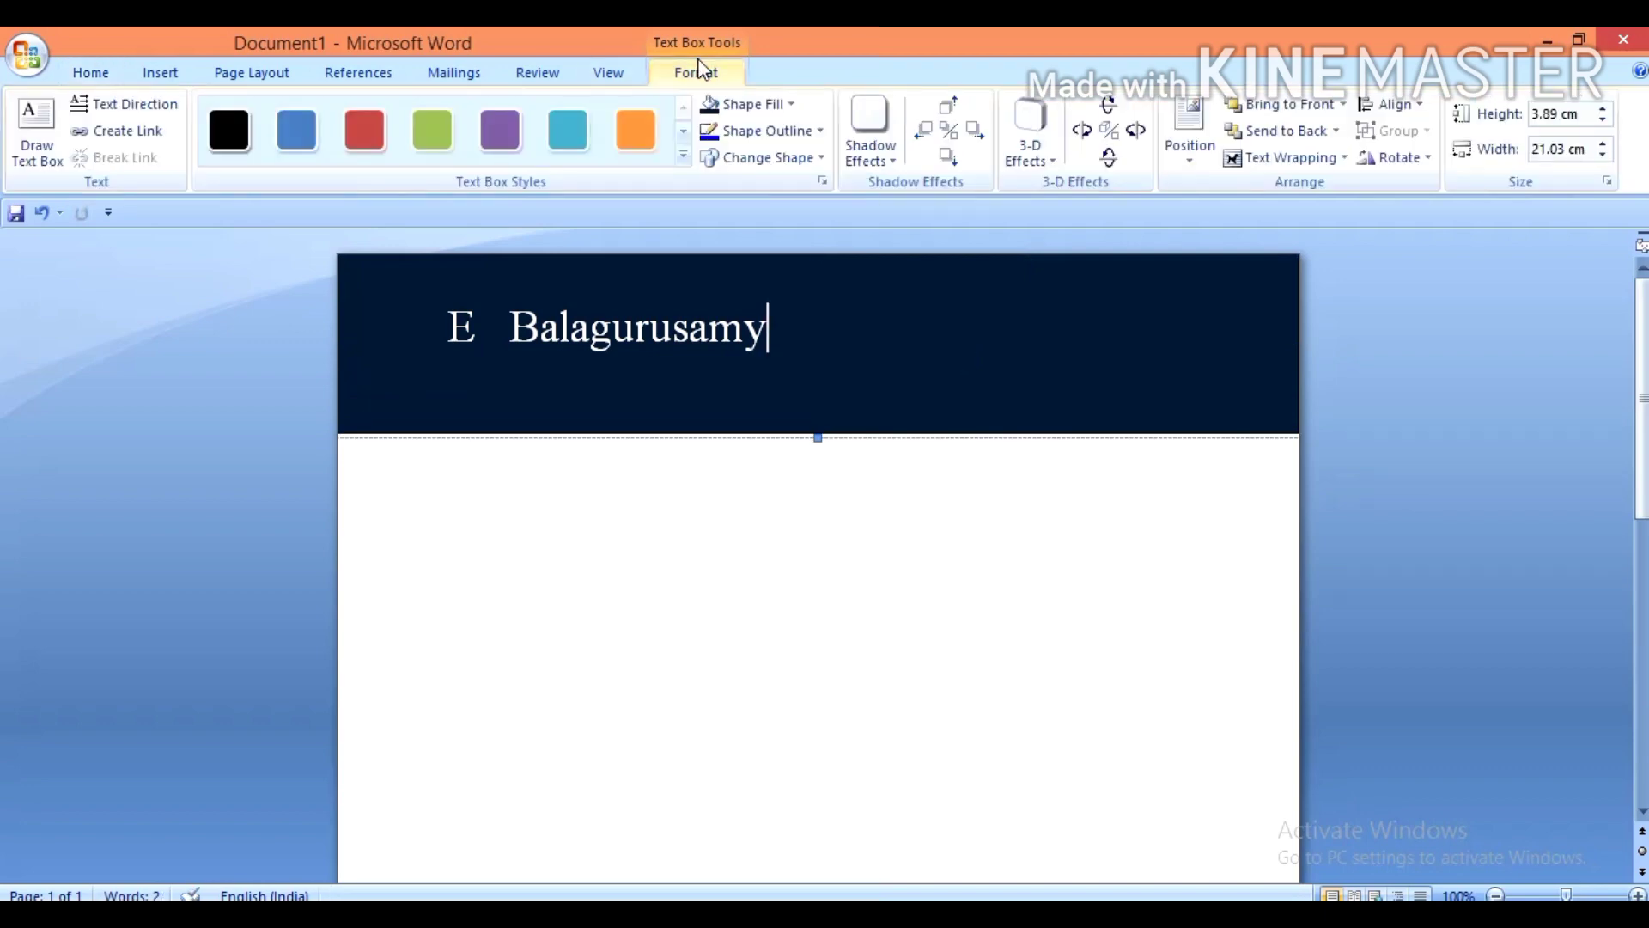
click(1349, 159)
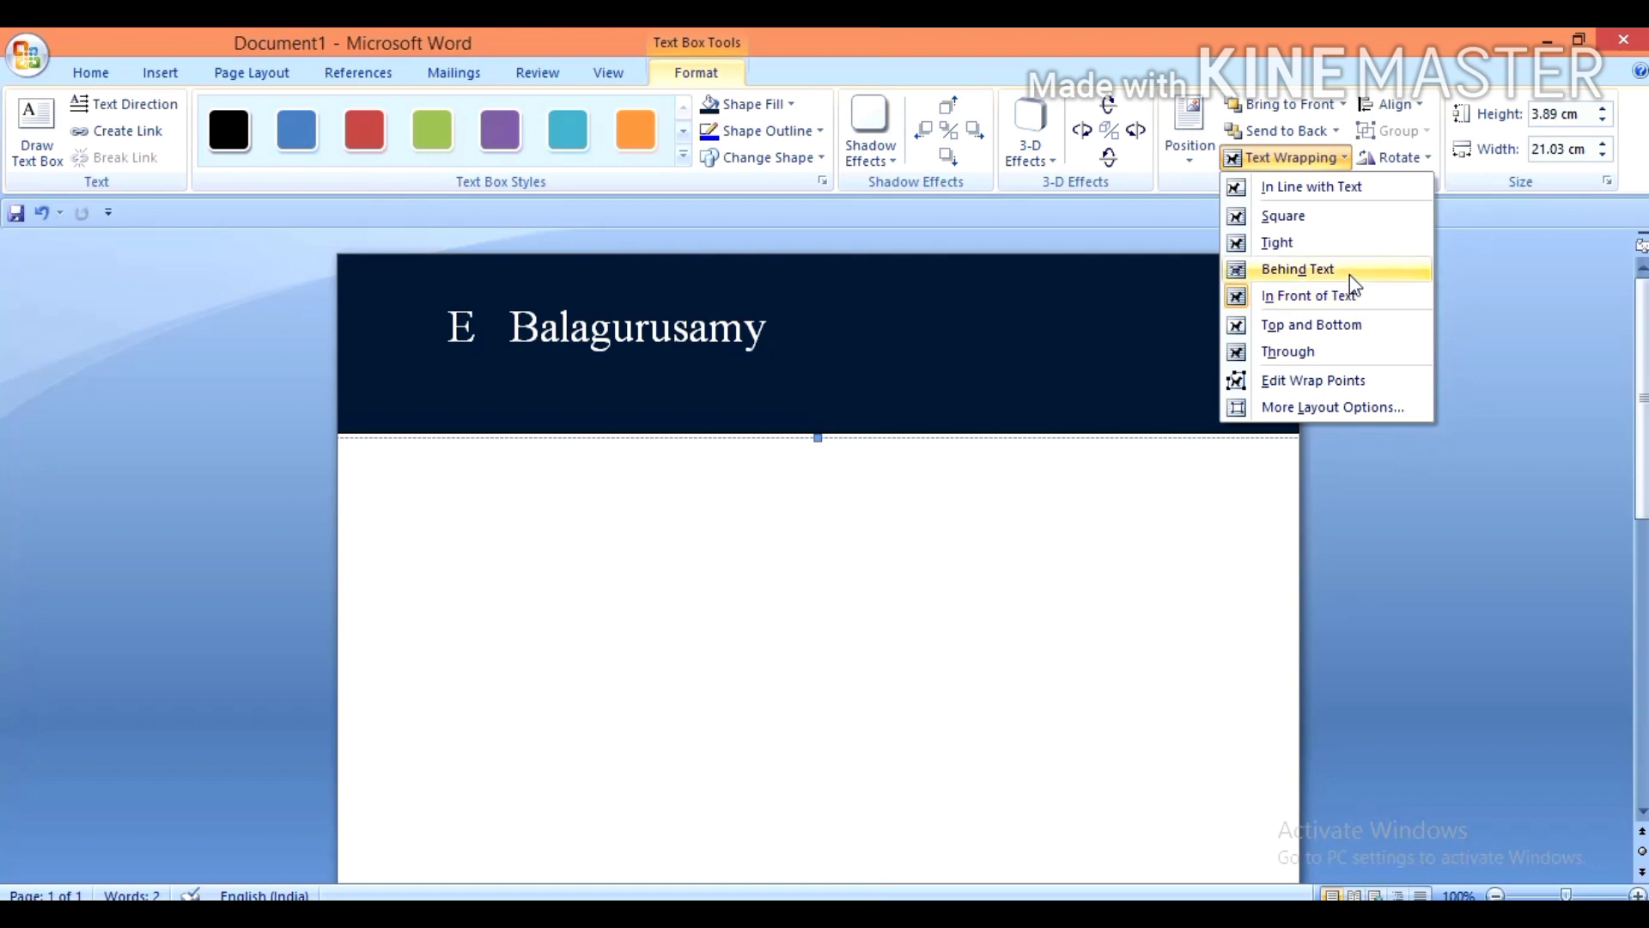
click(1323, 269)
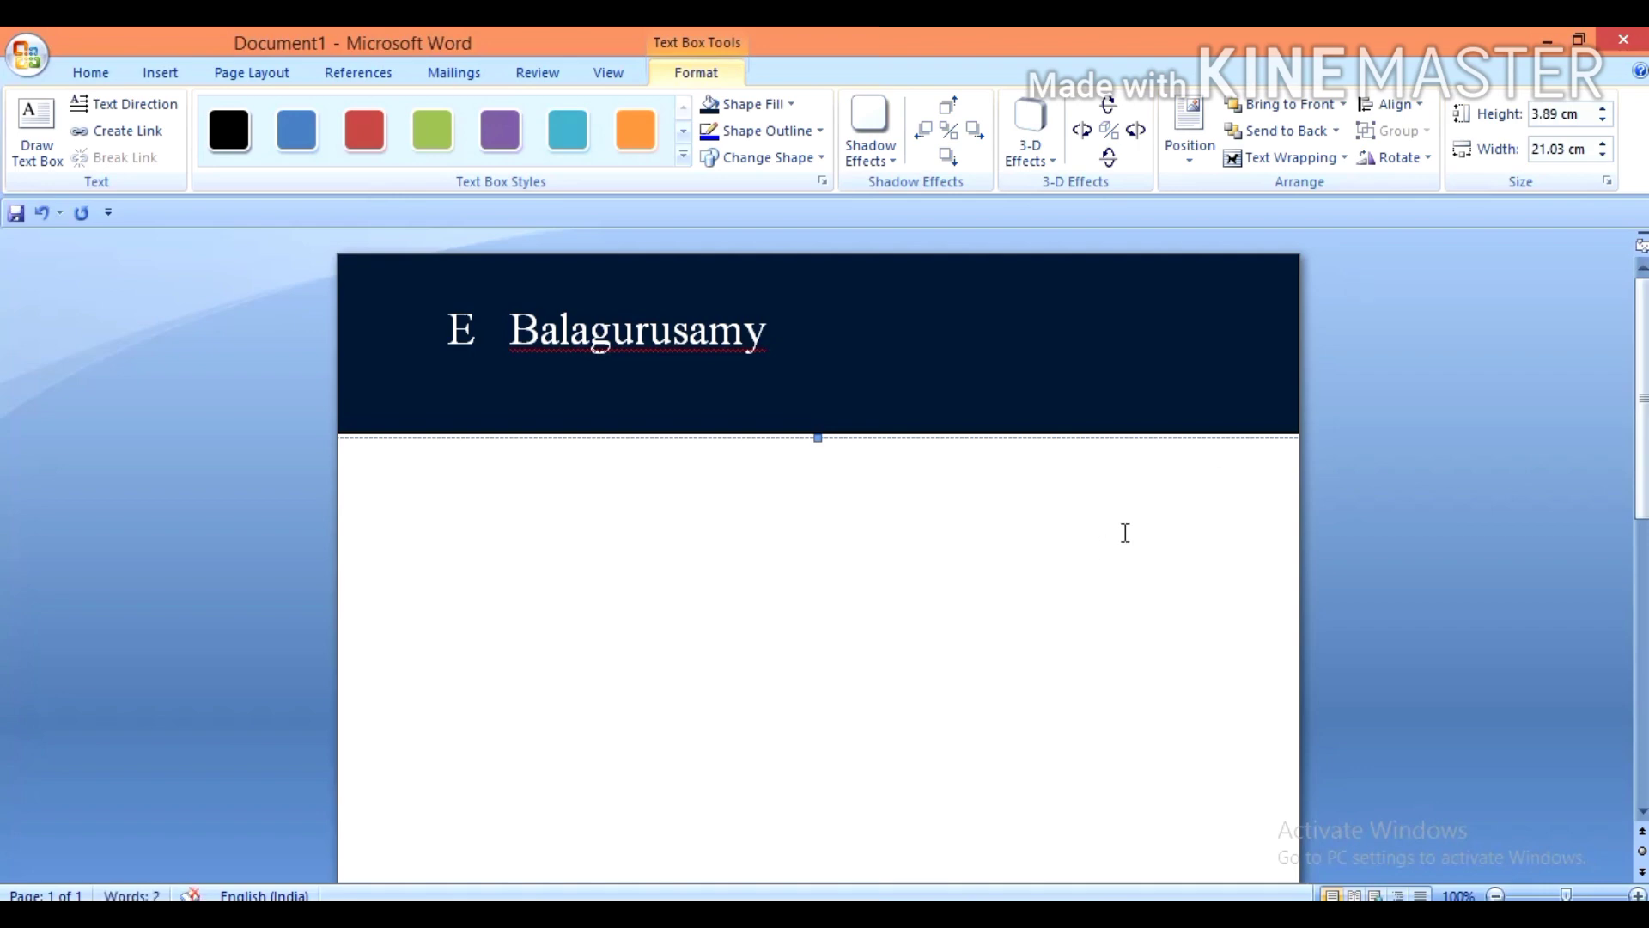
click(1126, 533)
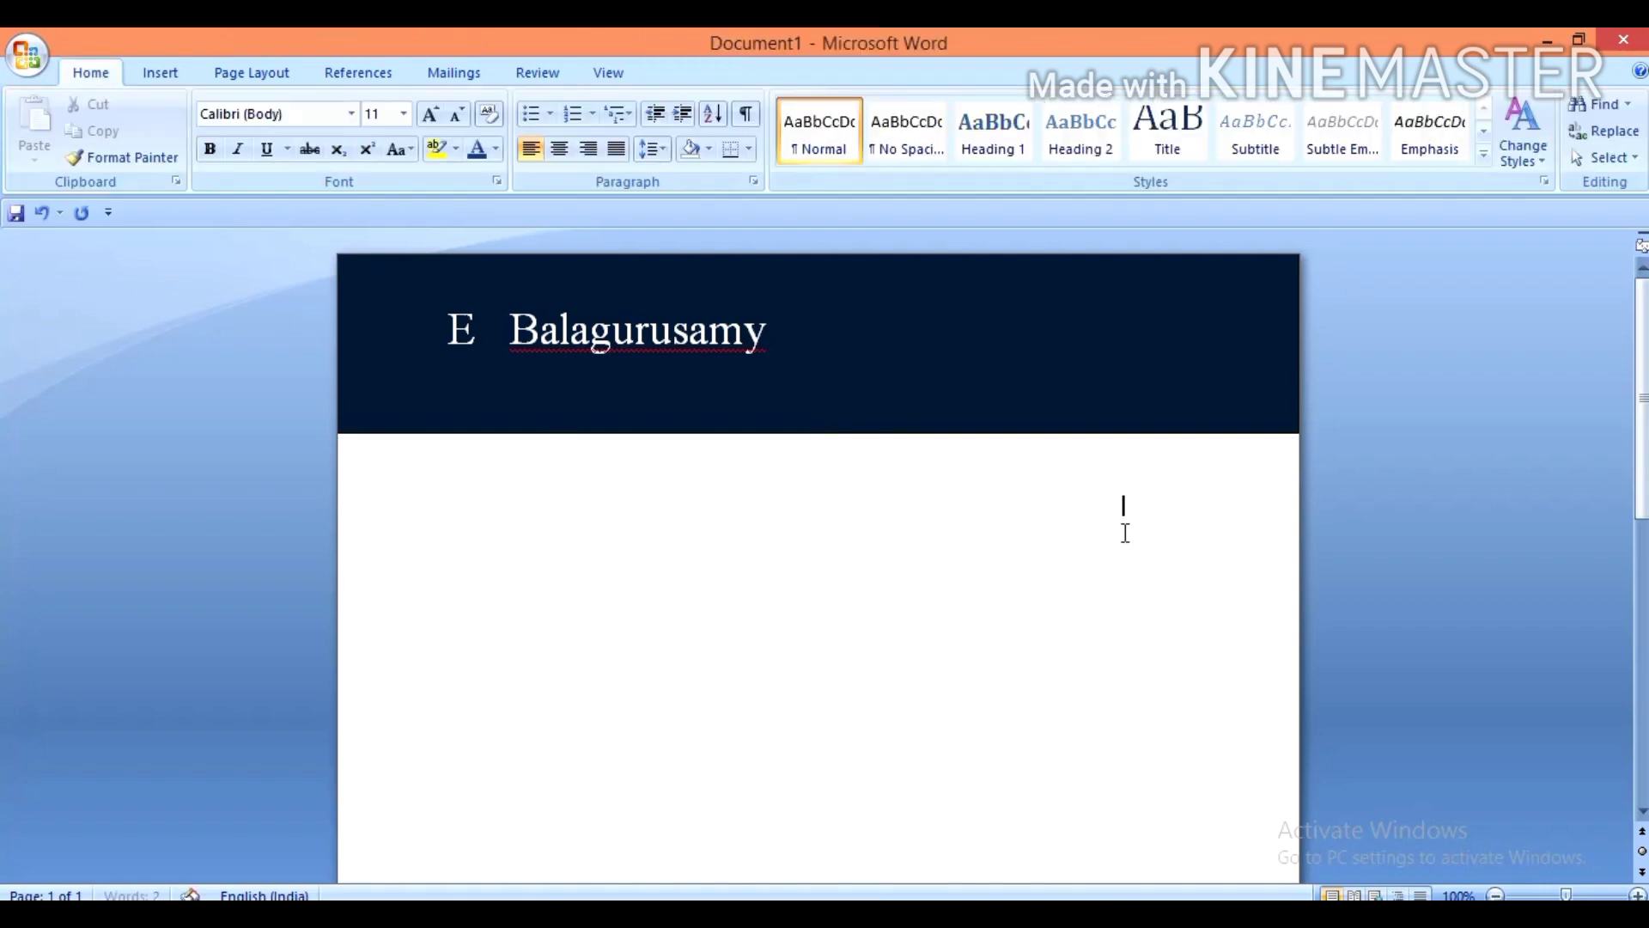
Step: Set the page color to the theme color Dark Blue, Text 2, Lighter 60%
right_click(951, 535)
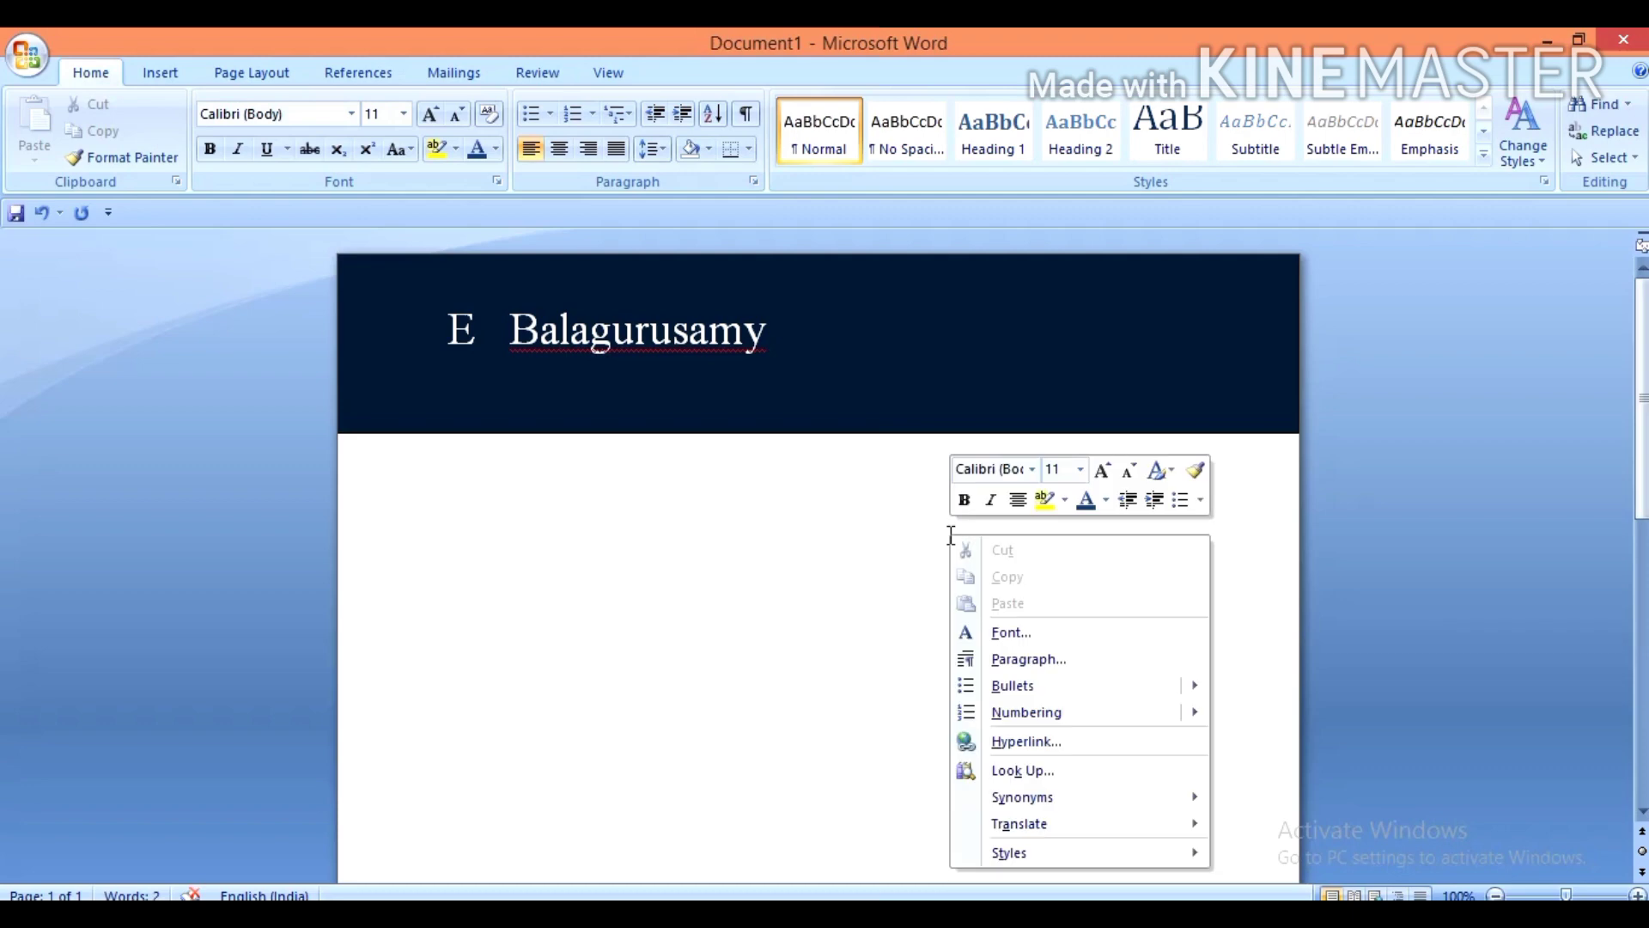
click(782, 593)
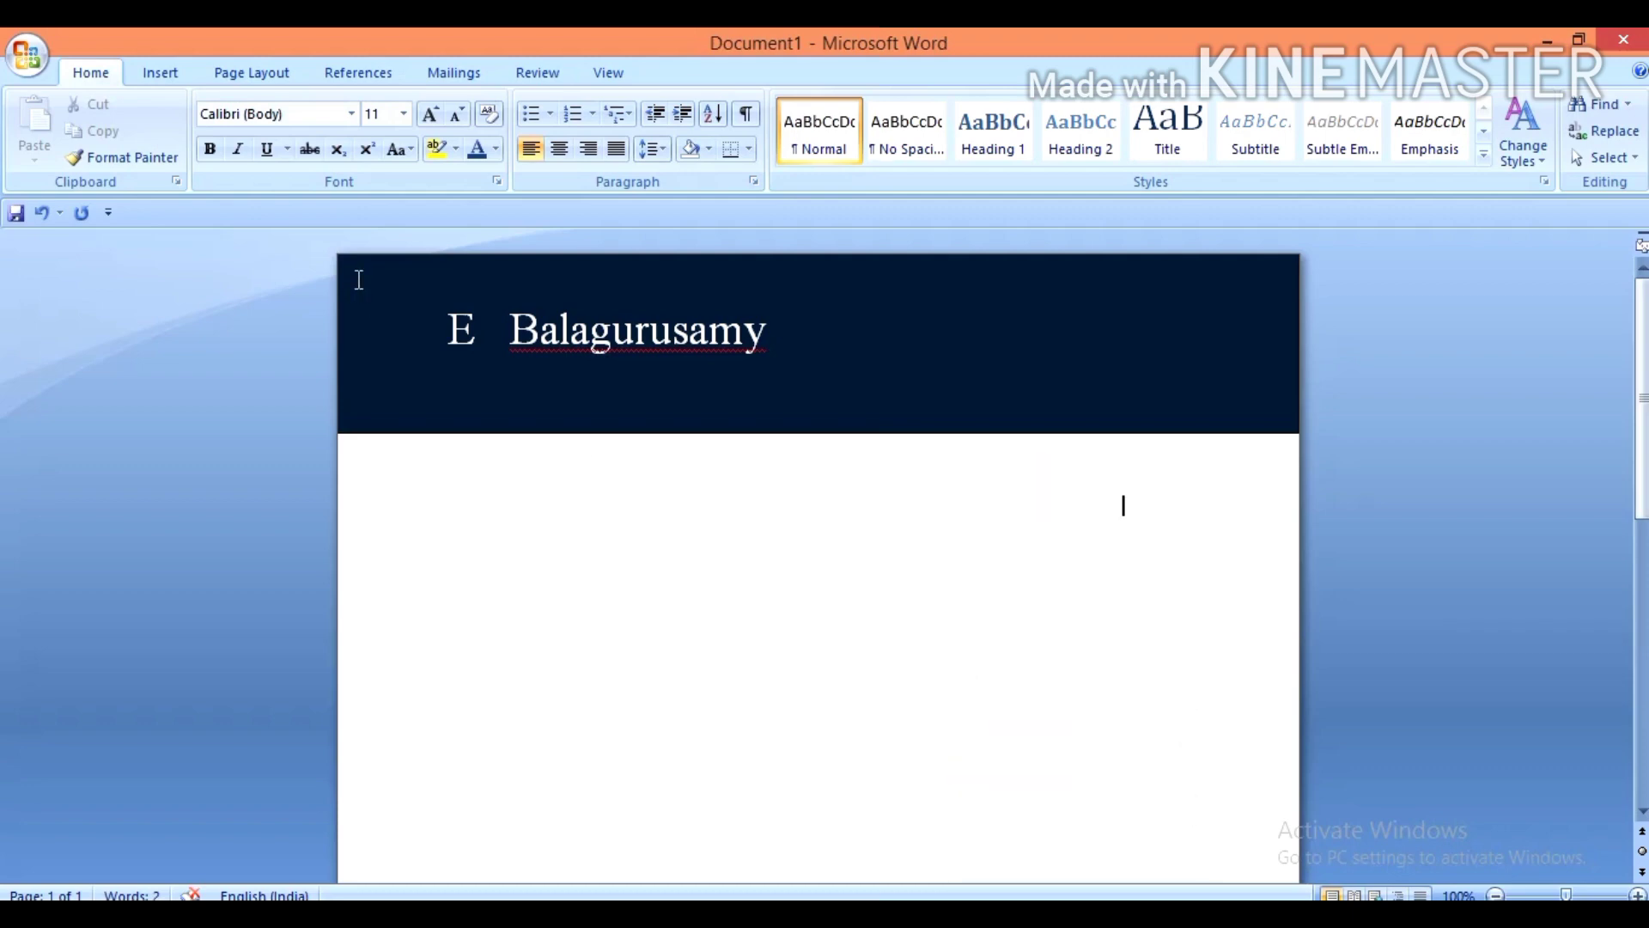
click(269, 76)
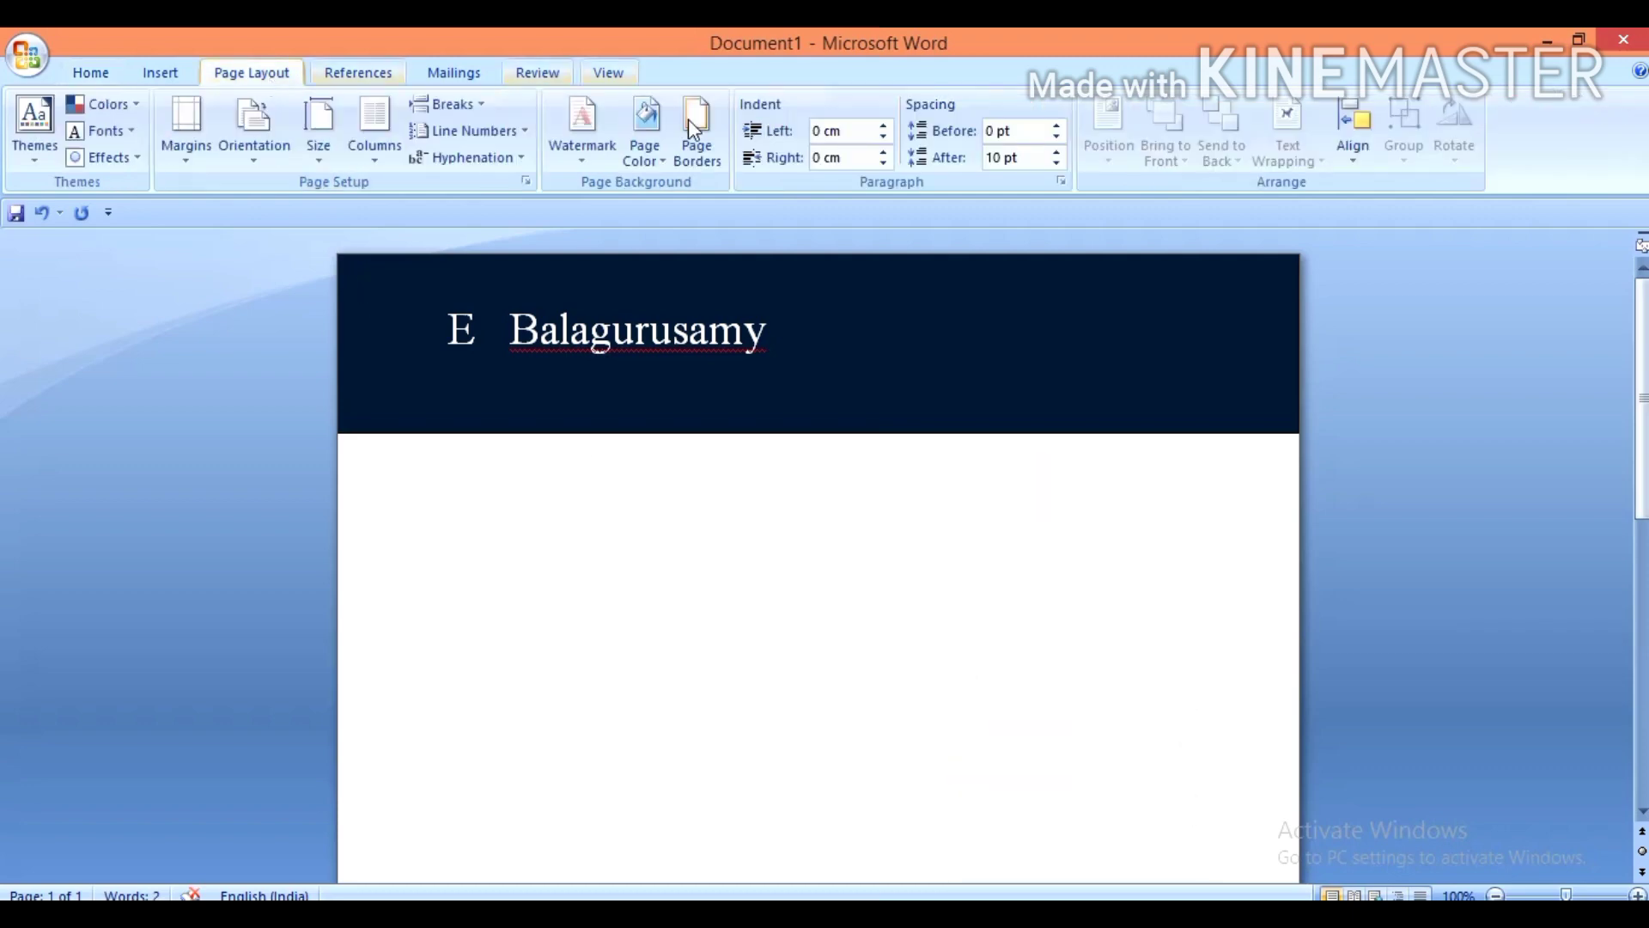
click(660, 159)
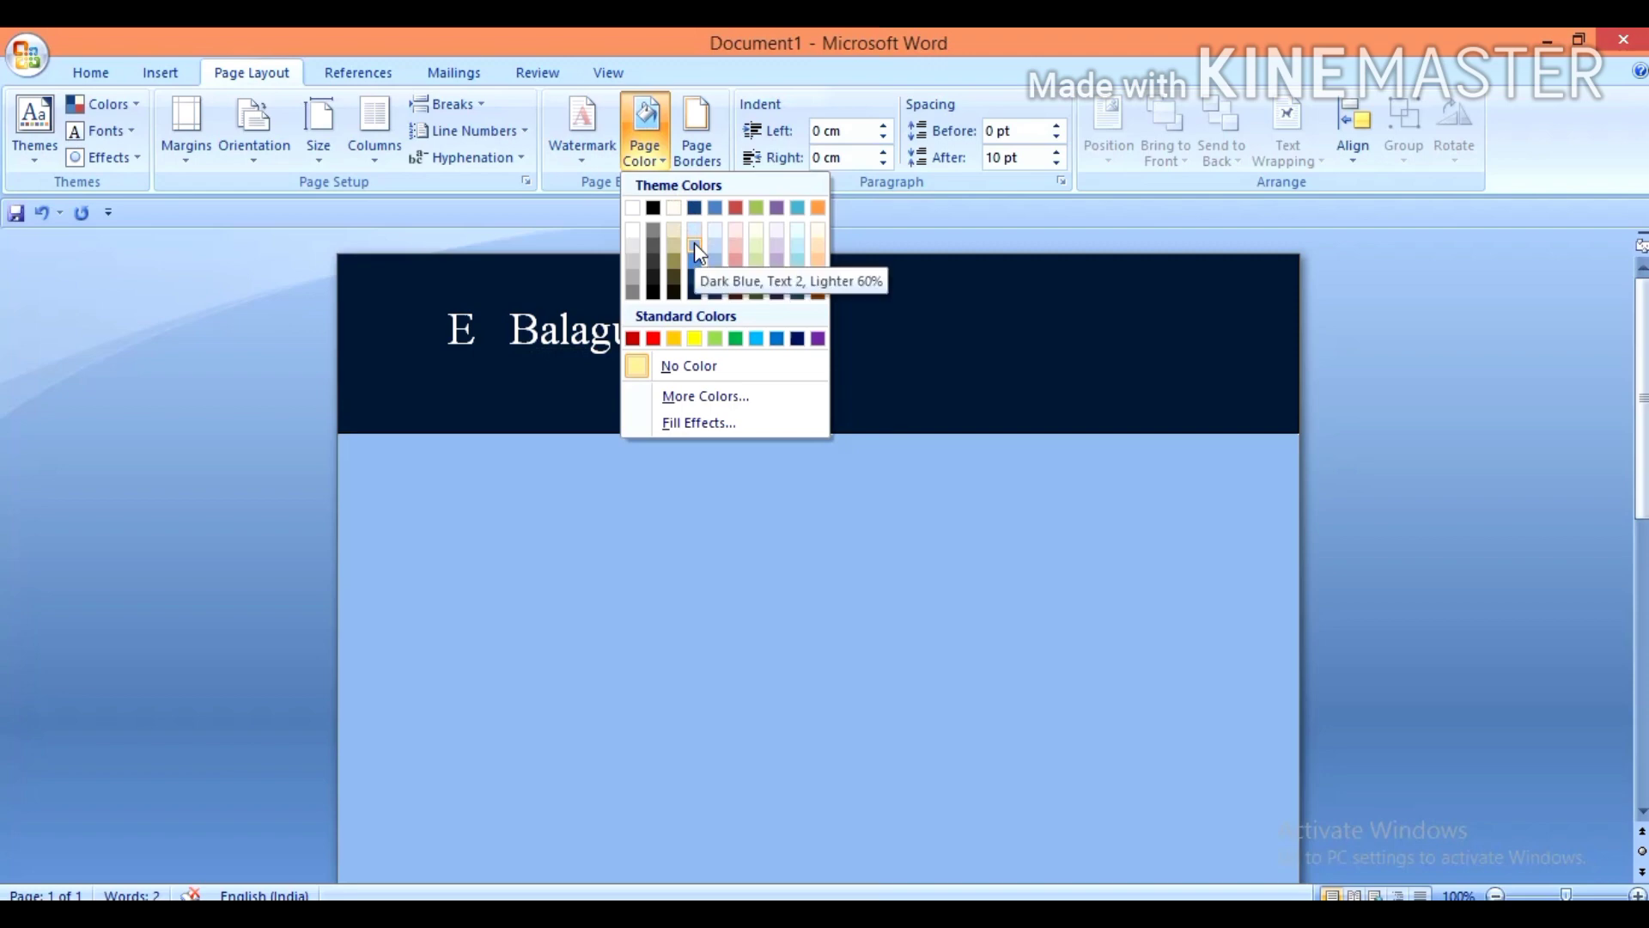
click(696, 249)
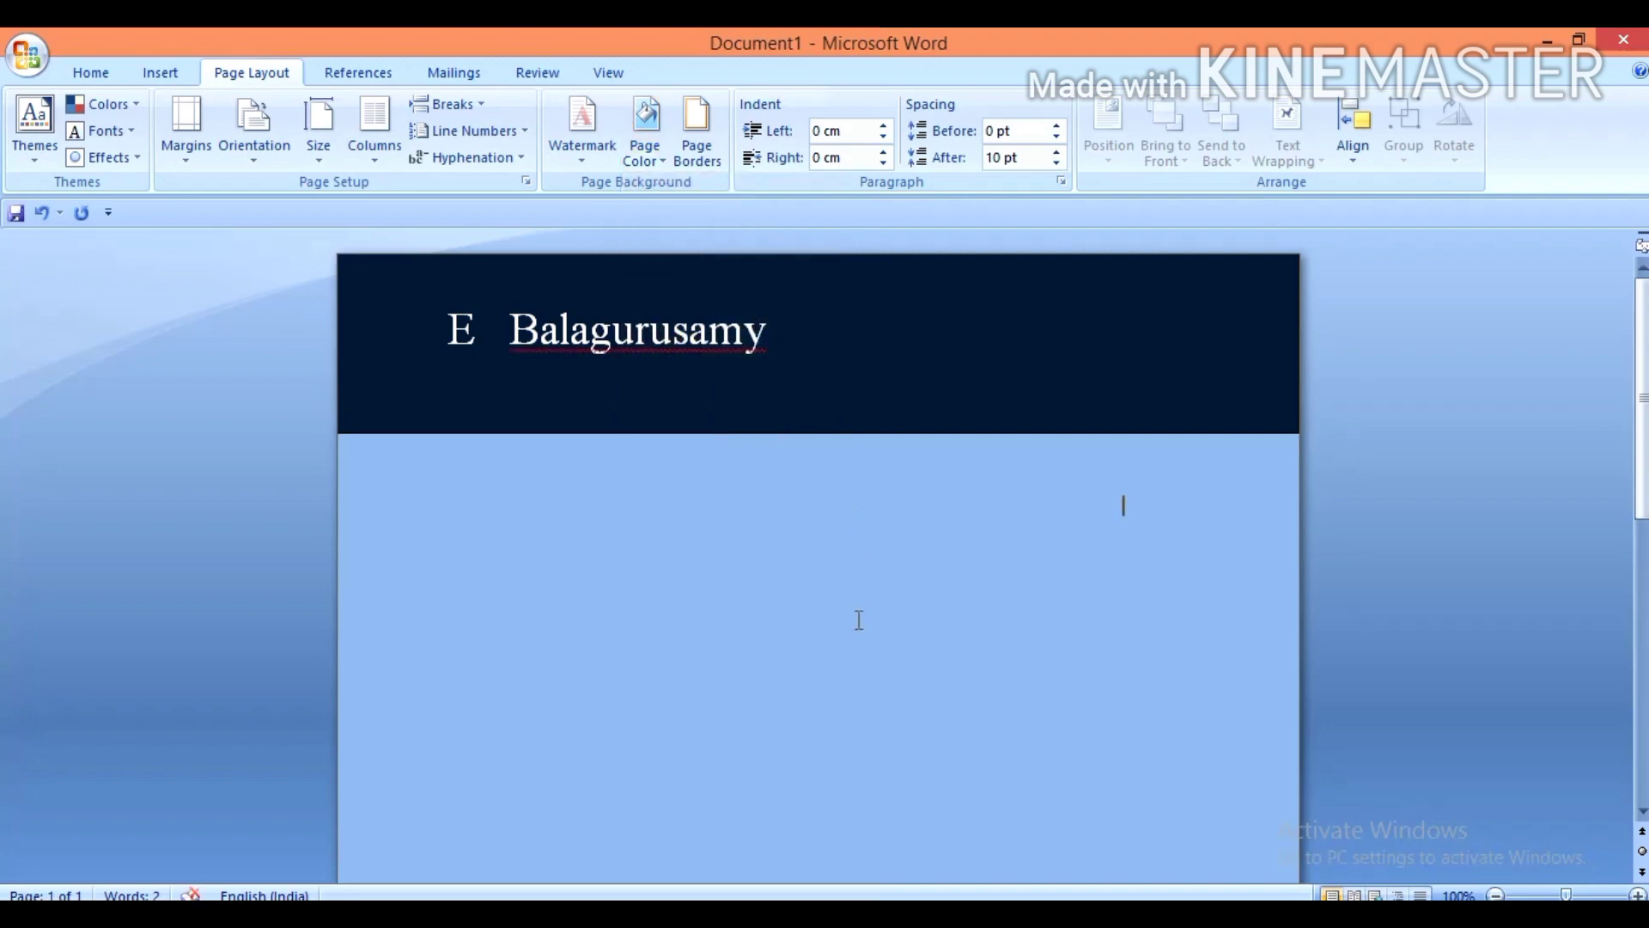
Step: Insert five line breaks in the page body below the banner and center the current paragraph
key(Return)
key(Return)
key(Return)
key(Return)
key(Return)
key(ctrl+e)
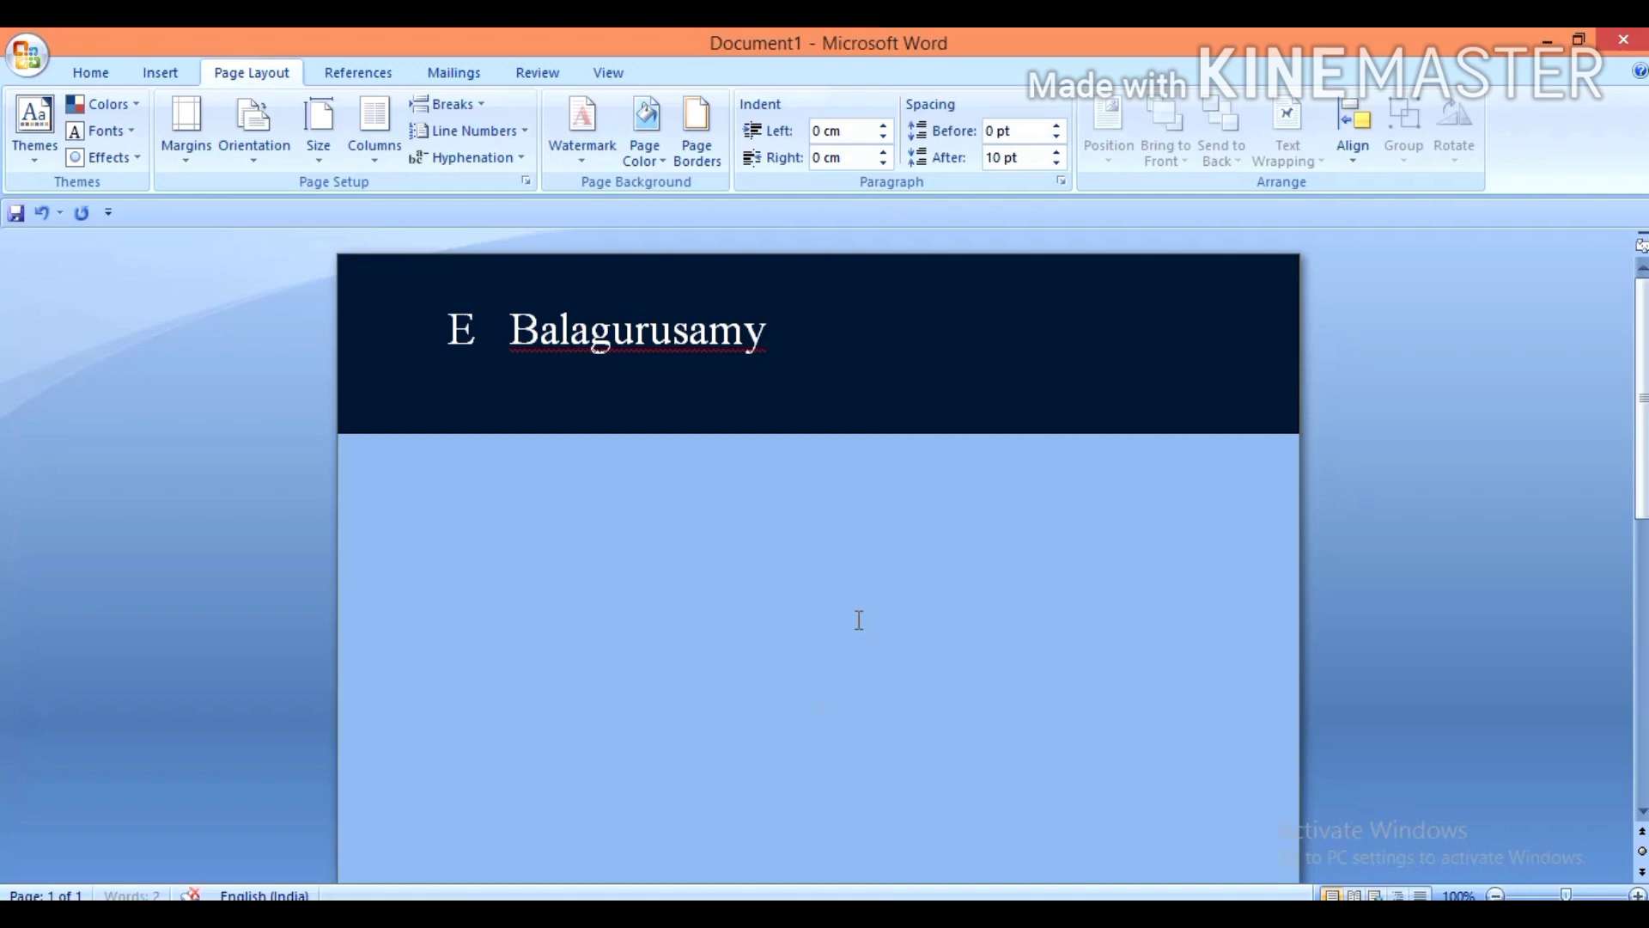